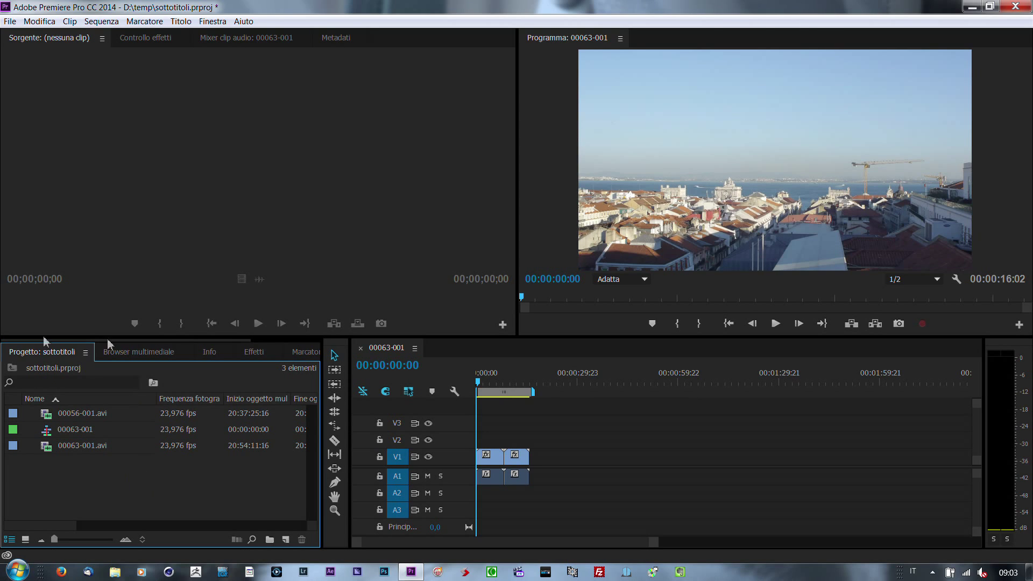
# Start a new closed-caption item, accepting 1920×1080, 23,976 fps video settings
pyautogui.rightClick(185, 474)
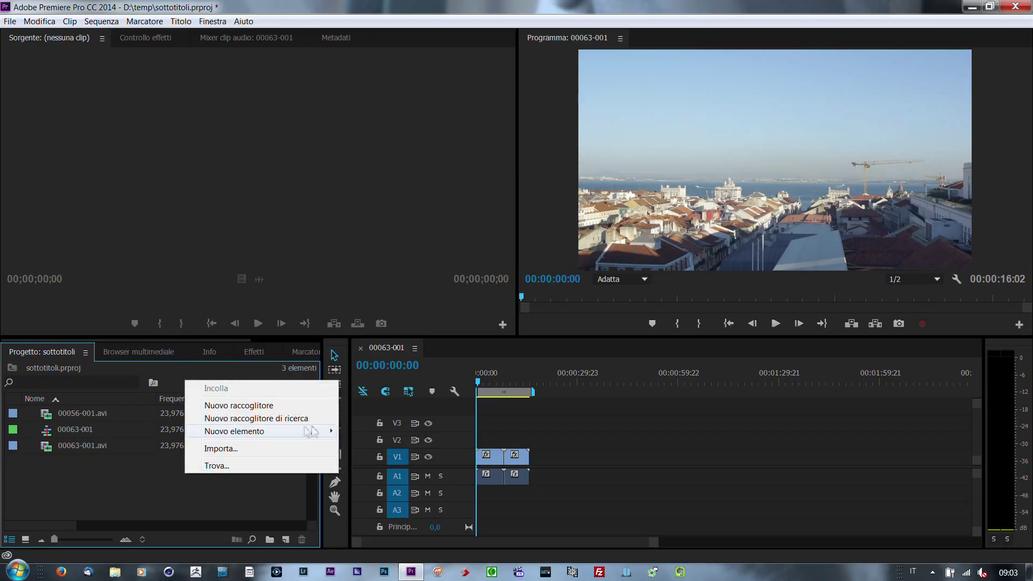
pyautogui.moveTo(297, 430)
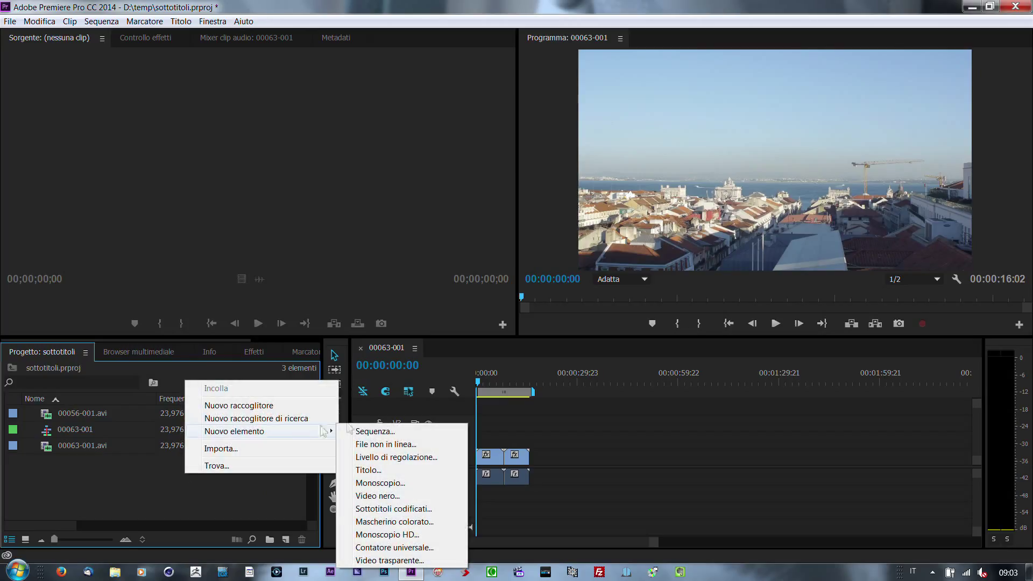
pyautogui.click(380, 510)
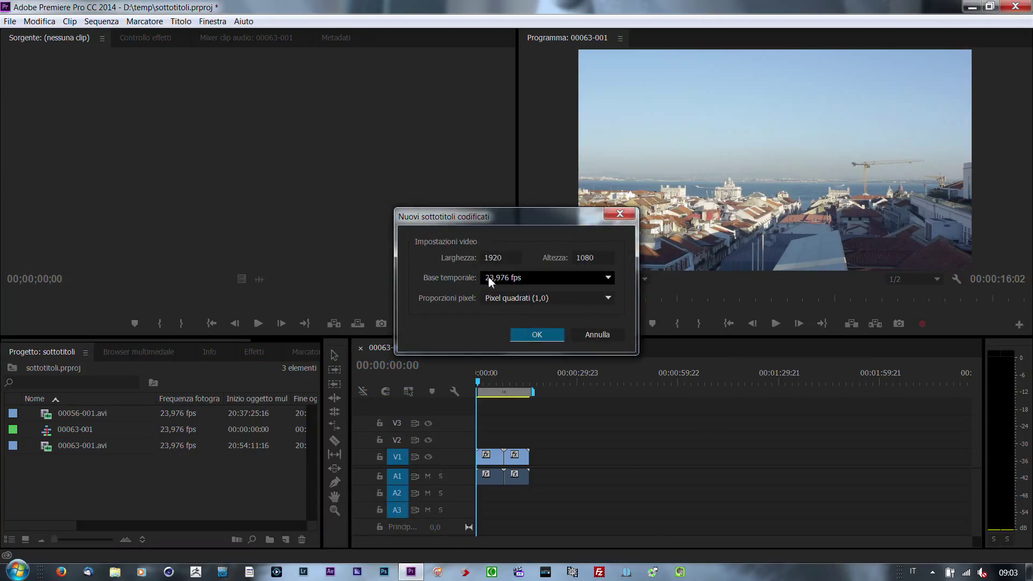
pyautogui.click(540, 335)
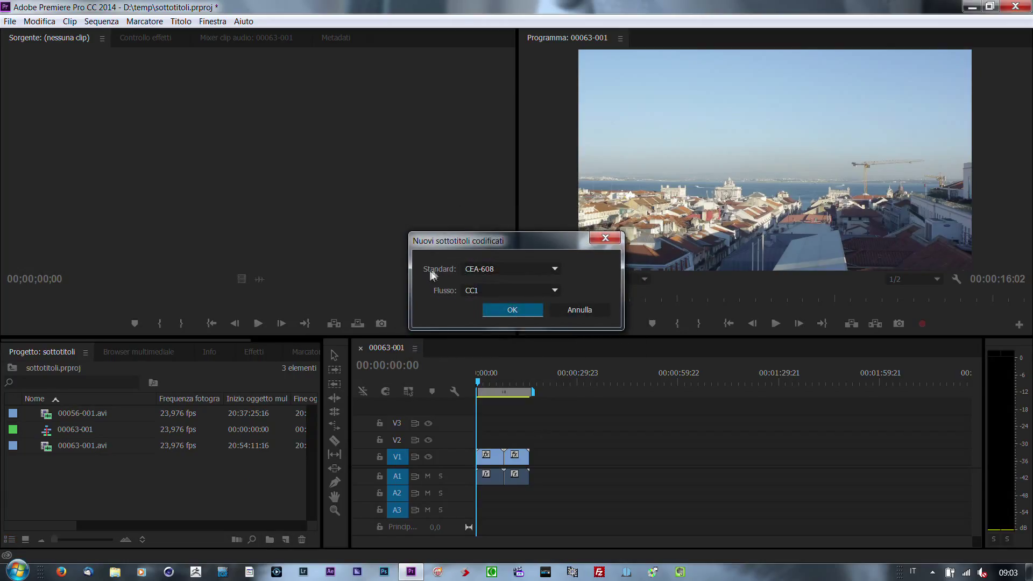
# Keep the CEA-608 standard on stream CC1 and create the caption item
pyautogui.moveTo(501, 245); pyautogui.dragTo(464, 133)
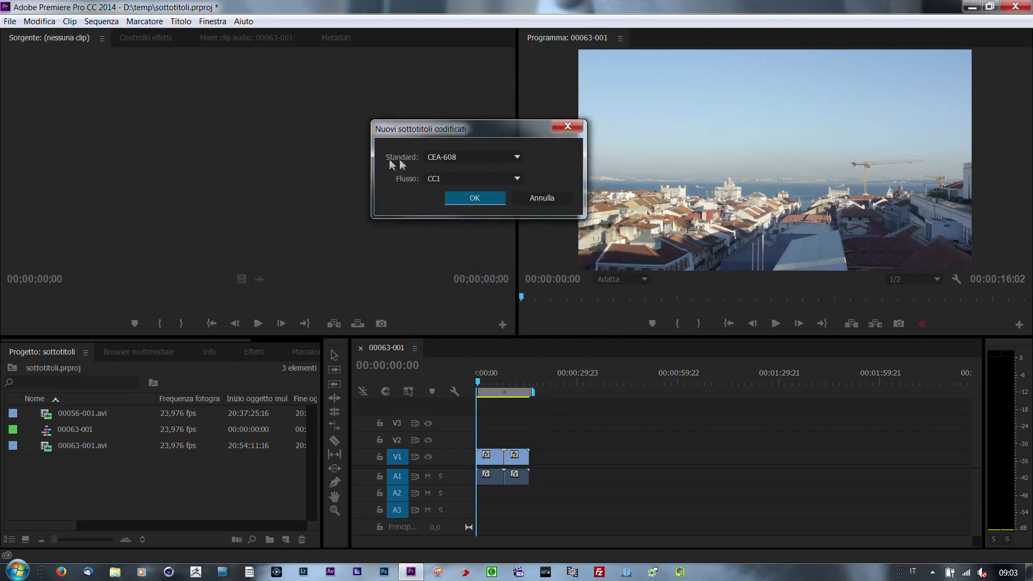
pyautogui.click(456, 157)
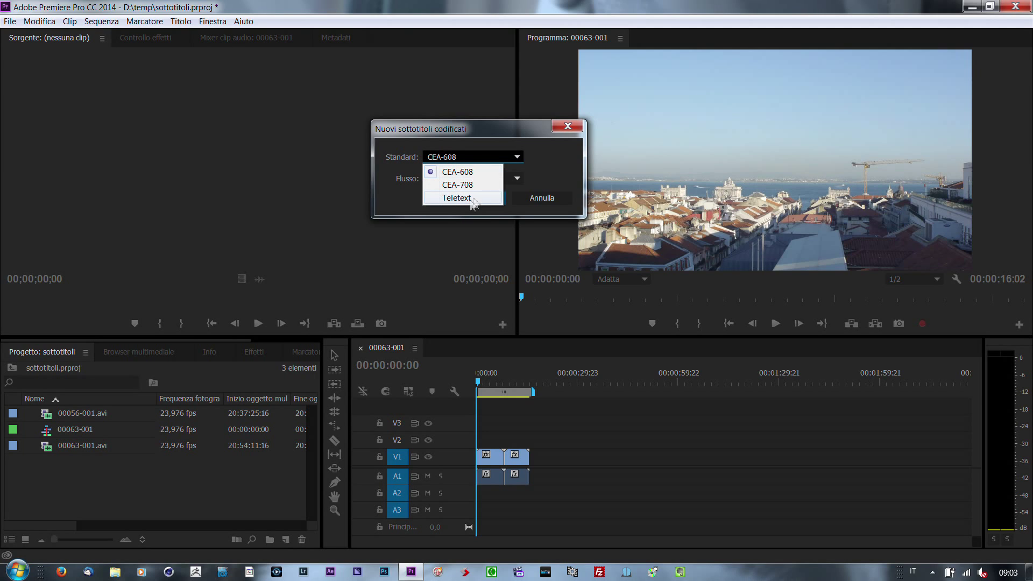
pyautogui.click(481, 152)
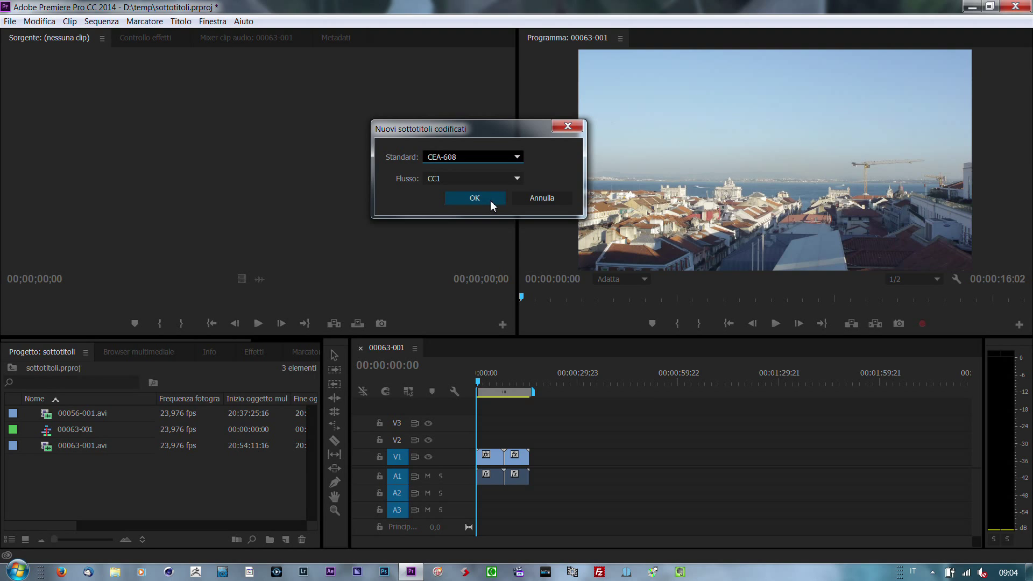
pyautogui.click(461, 157)
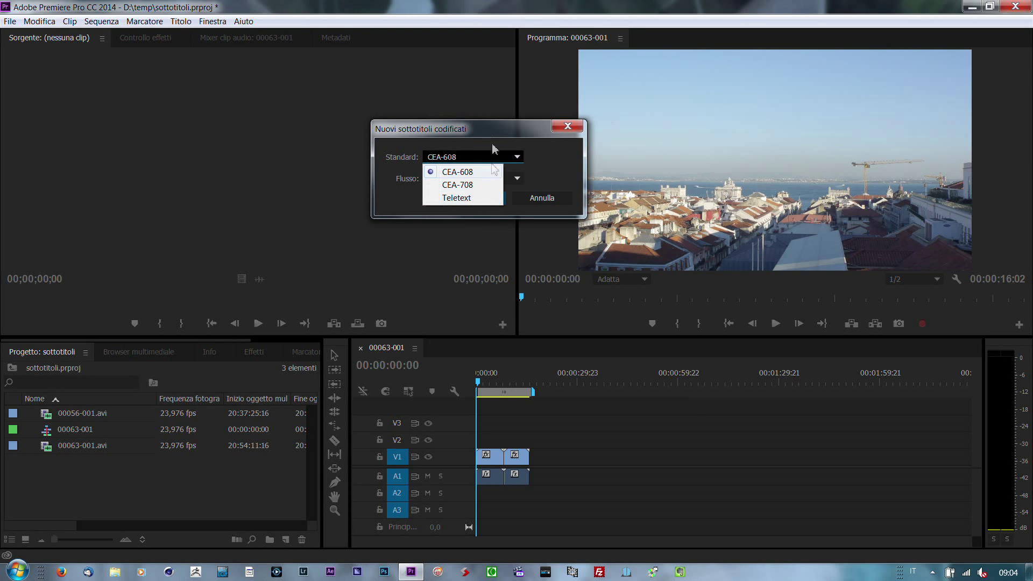
pyautogui.click(481, 135)
pyautogui.click(474, 202)
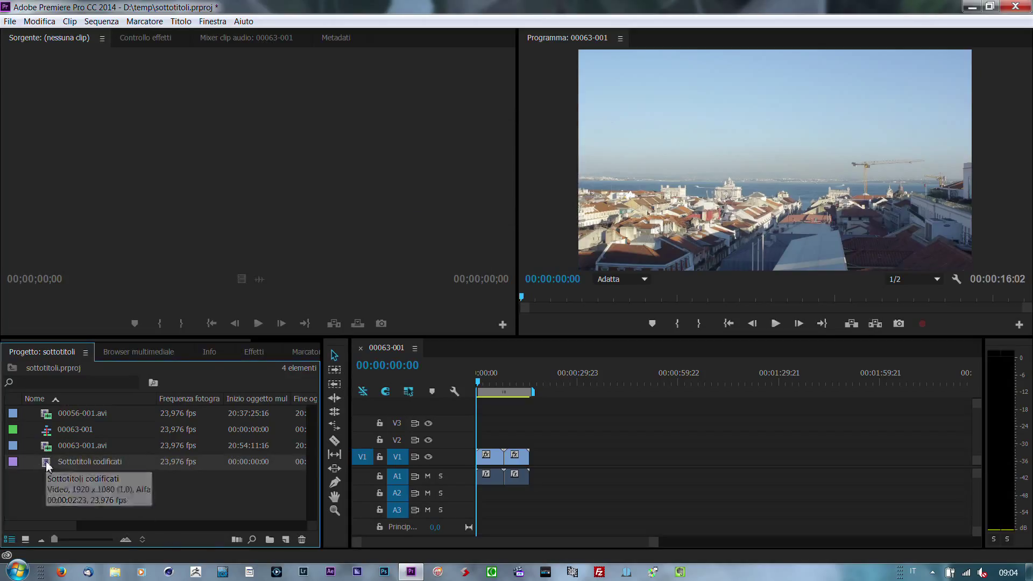
# Drop Sottotitoli codificati onto V2 at 00:00:00:00 and open it in a widened Captions panel
pyautogui.moveTo(46, 461)
pyautogui.mouseDown()
pyautogui.moveTo(484, 458)
pyautogui.moveTo(483, 446)
pyautogui.mouseUp()
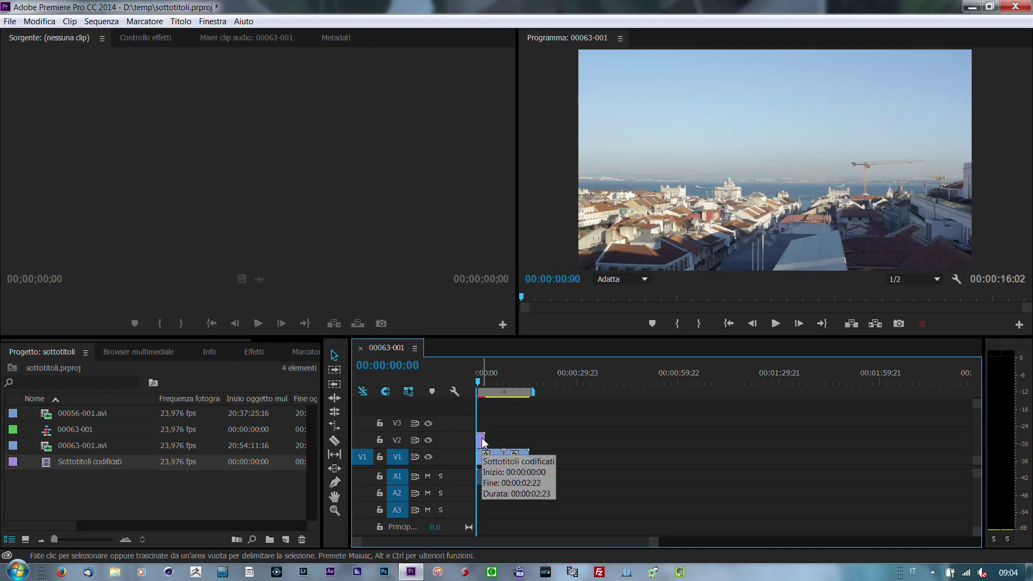
pyautogui.doubleClick(482, 442)
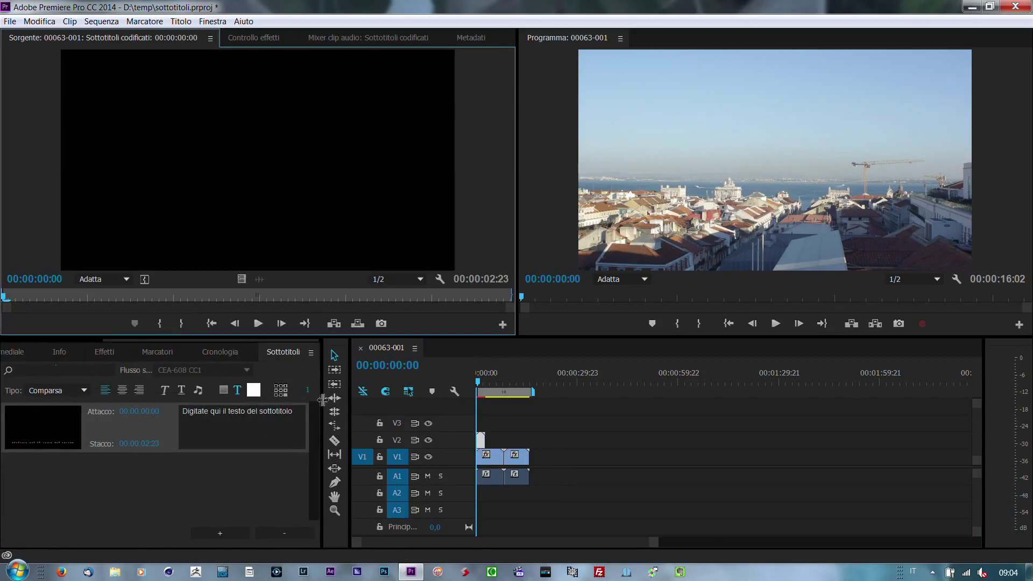
pyautogui.moveTo(323, 398); pyautogui.dragTo(455, 411)
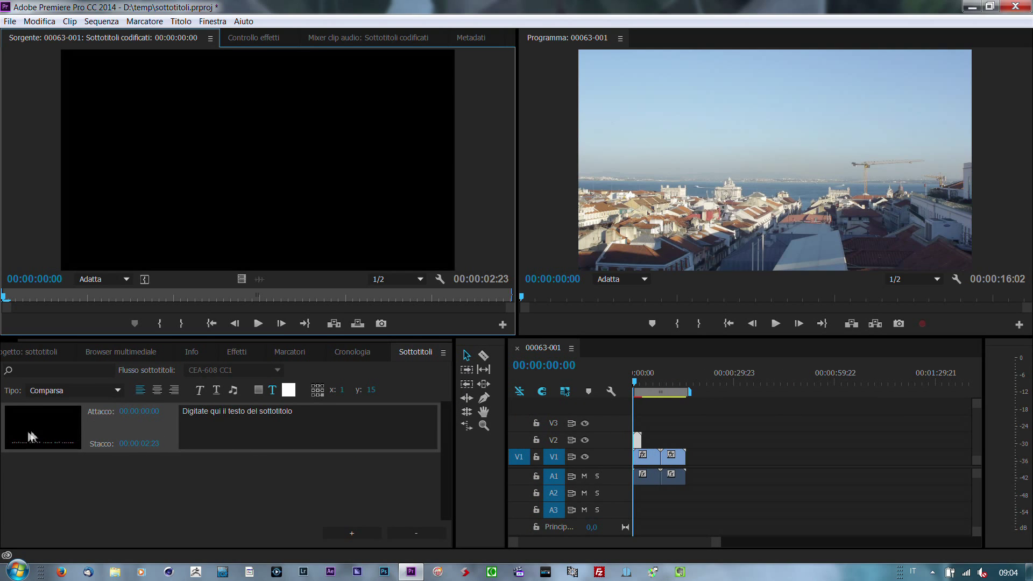
# Enter 'primo sottotitolo' as the first caption's text and play the sequence to preview
pyautogui.click(309, 411)
pyautogui.write('prim')
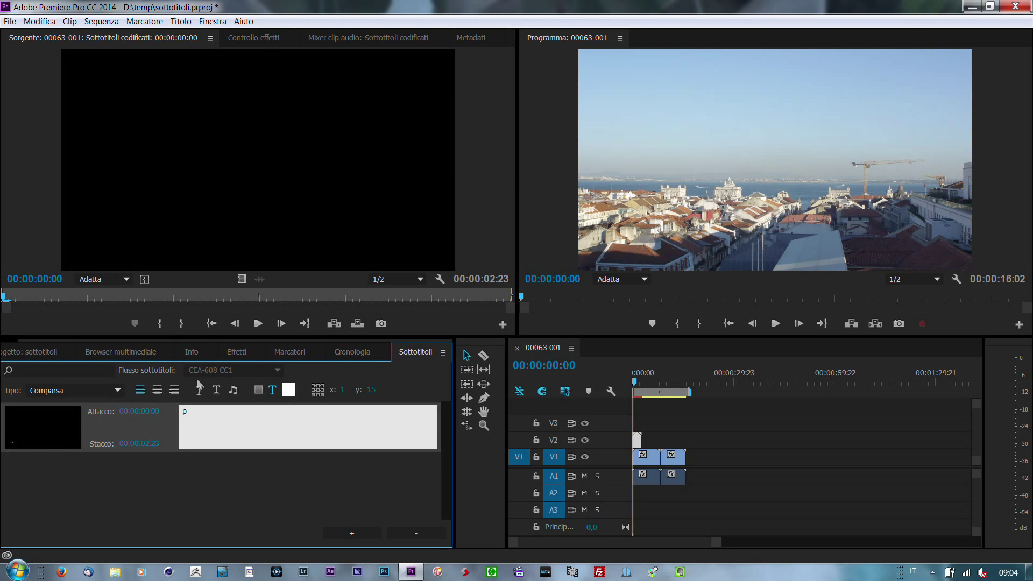
pyautogui.write('o sottotitolo')
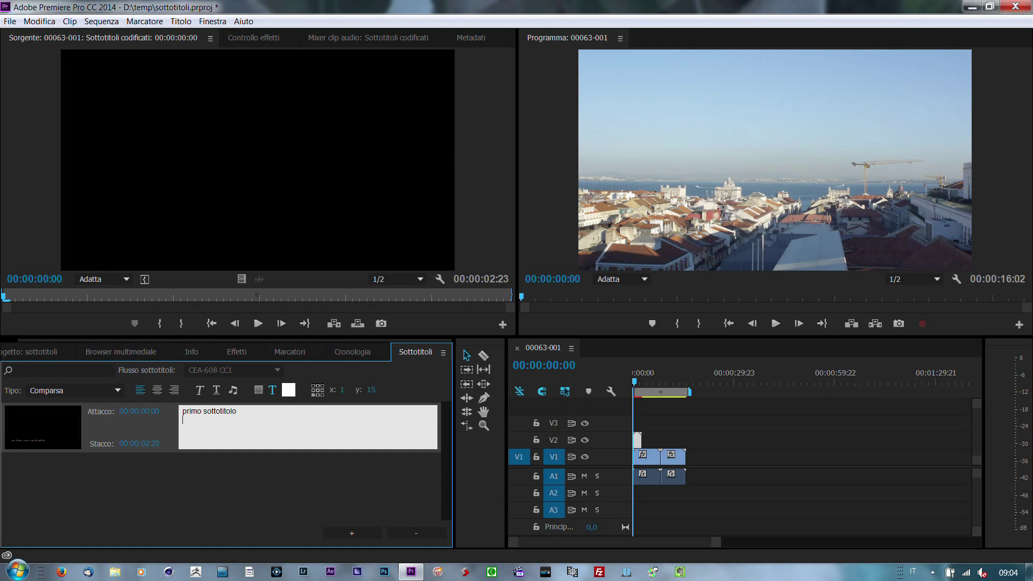
pyautogui.click(634, 383)
pyautogui.press('space')
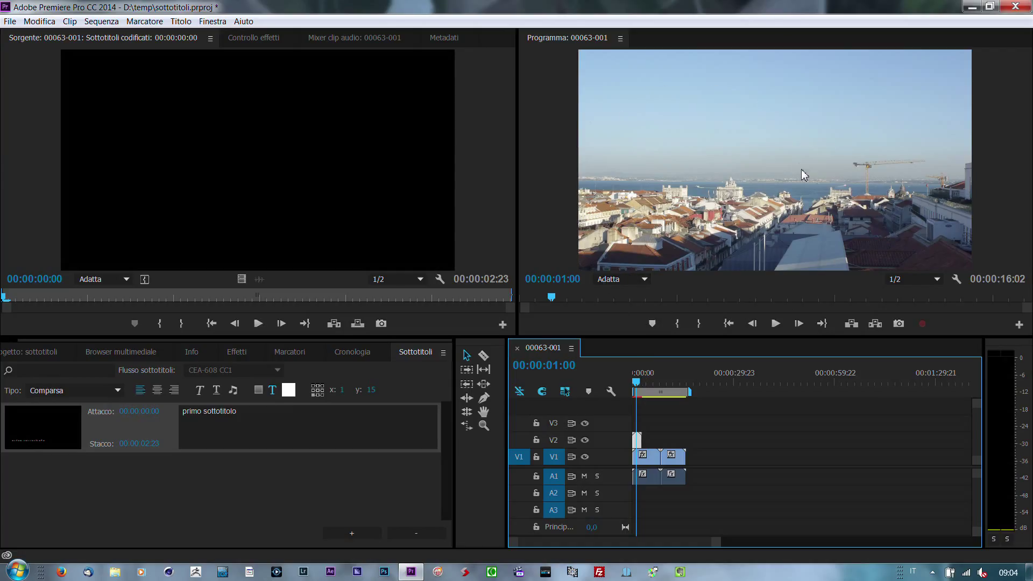
# Enable closed-caption display in the Program monitor
pyautogui.click(957, 281)
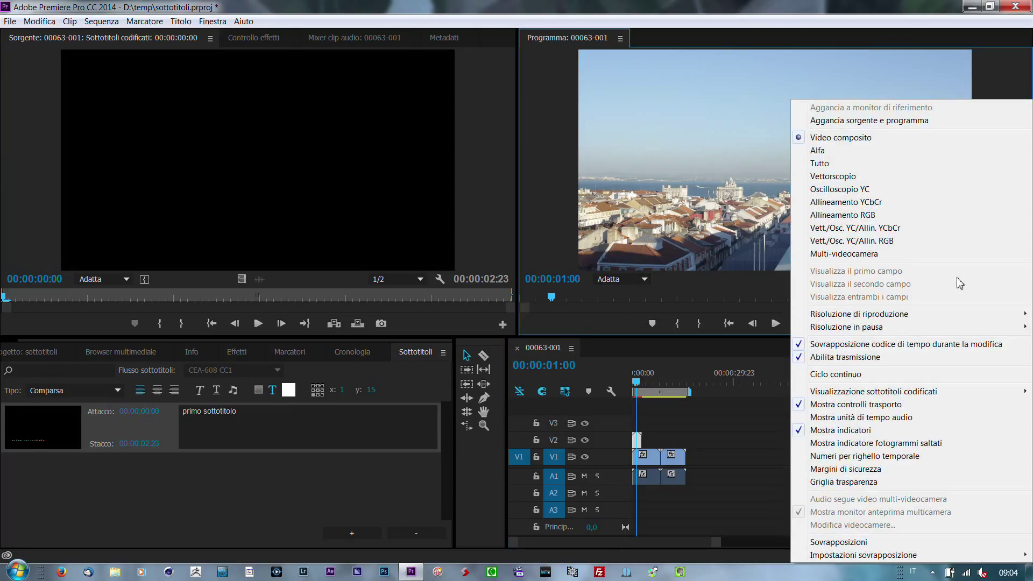
pyautogui.moveTo(848, 393)
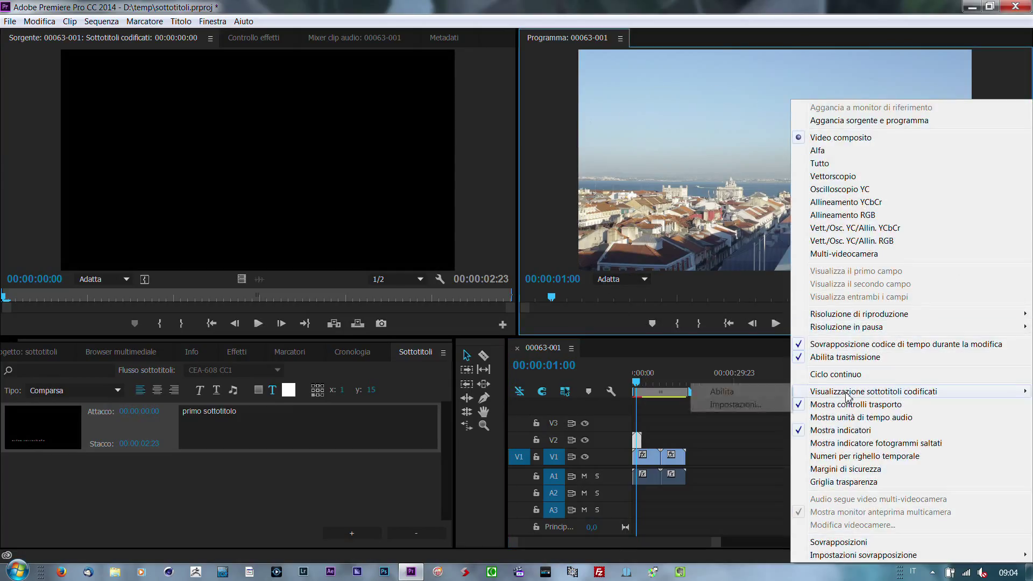
pyautogui.click(731, 395)
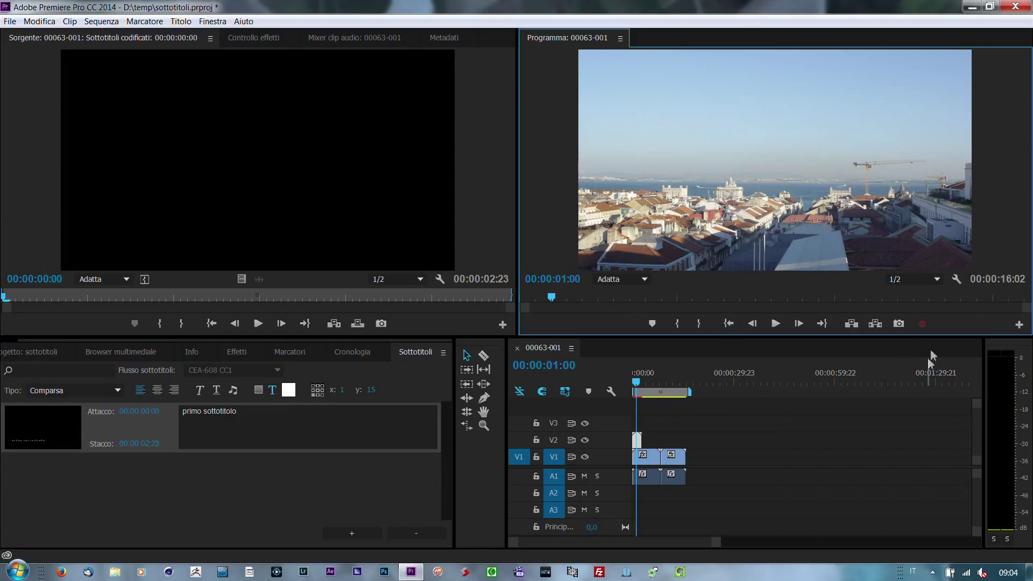
# Set the Program monitor caption display to Standard CEA-608, Flusso CC1
pyautogui.click(957, 279)
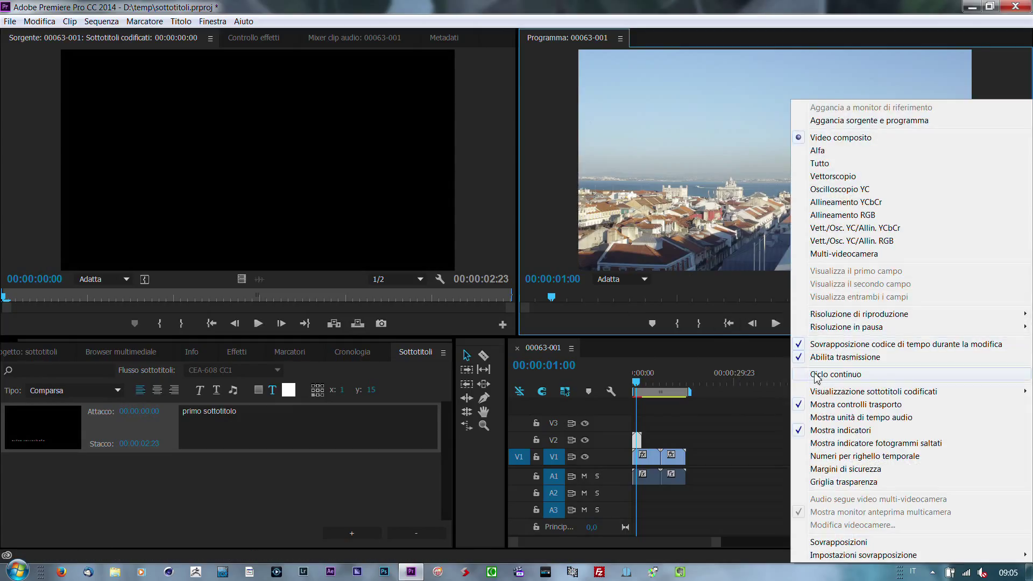
pyautogui.moveTo(839, 391)
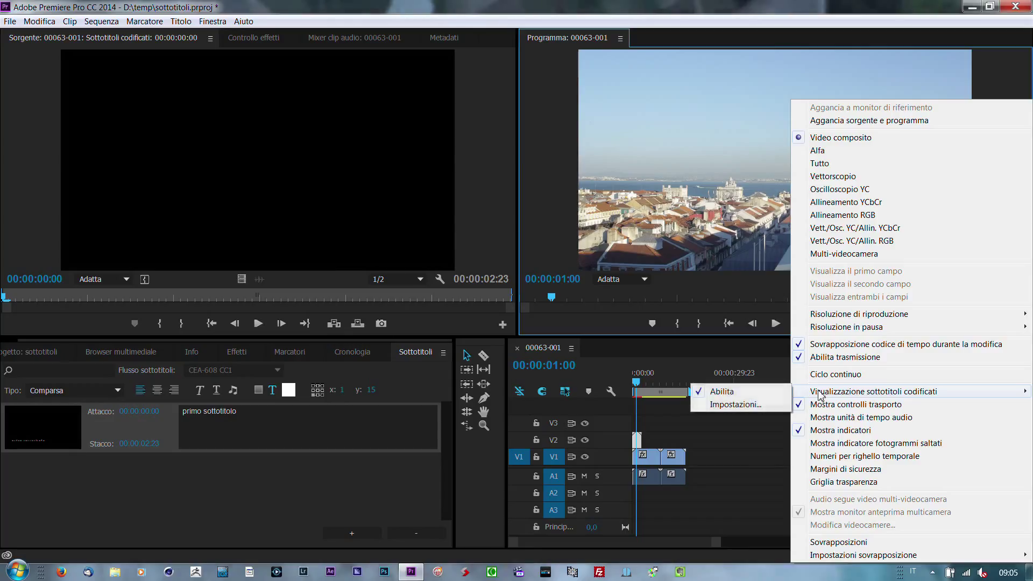
pyautogui.click(746, 408)
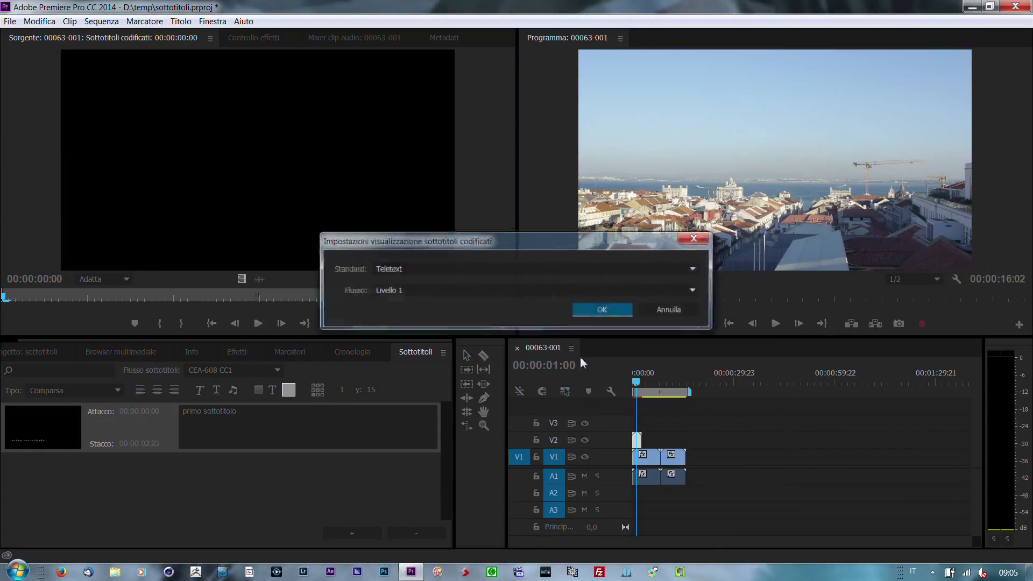
pyautogui.click(394, 270)
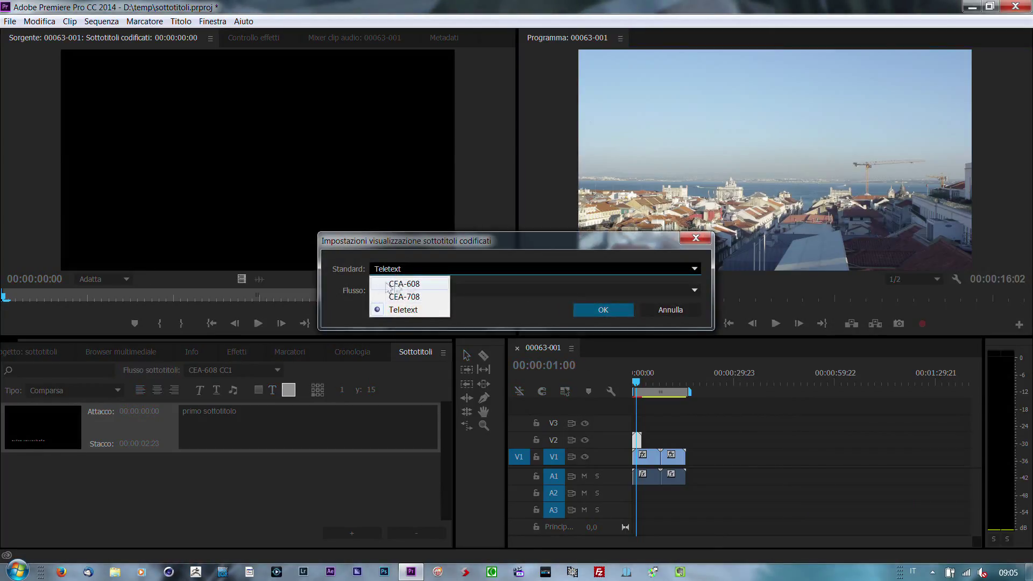
pyautogui.click(409, 284)
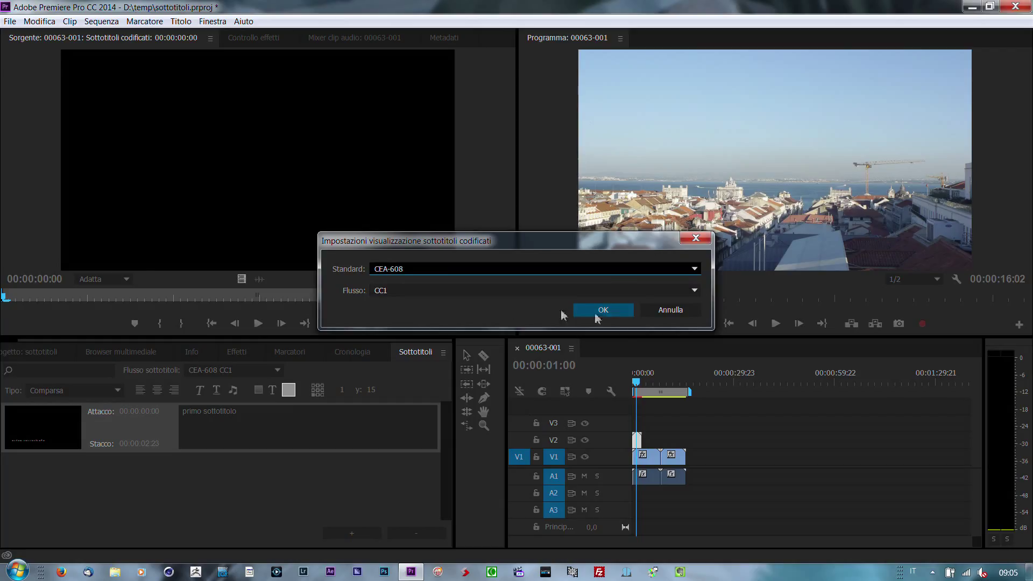
pyautogui.click(613, 315)
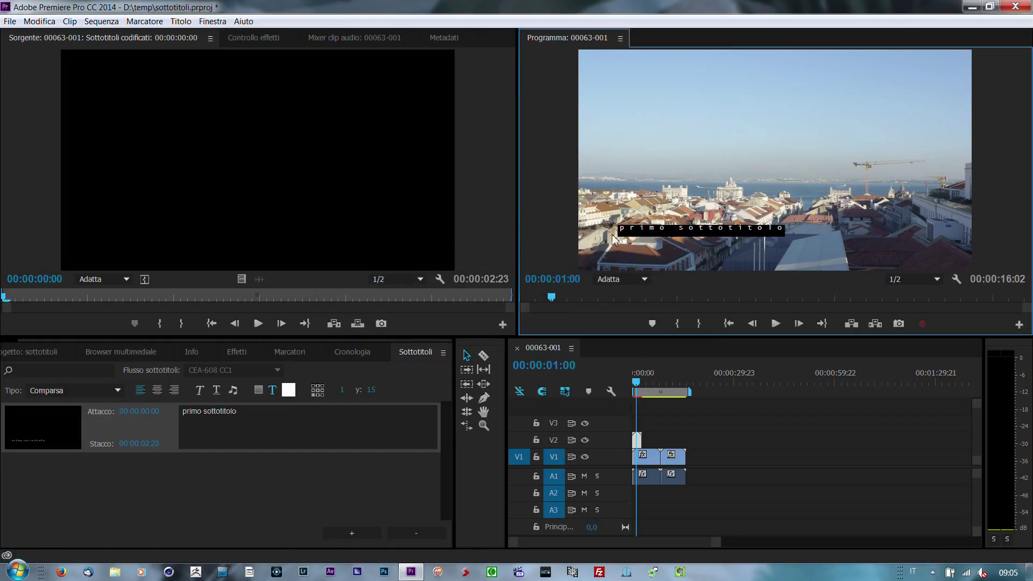
pyautogui.click(205, 435)
# Set the first caption's In timecode to 00:00:01:00 and Out to 00:00:04:23
pyautogui.click(39, 422)
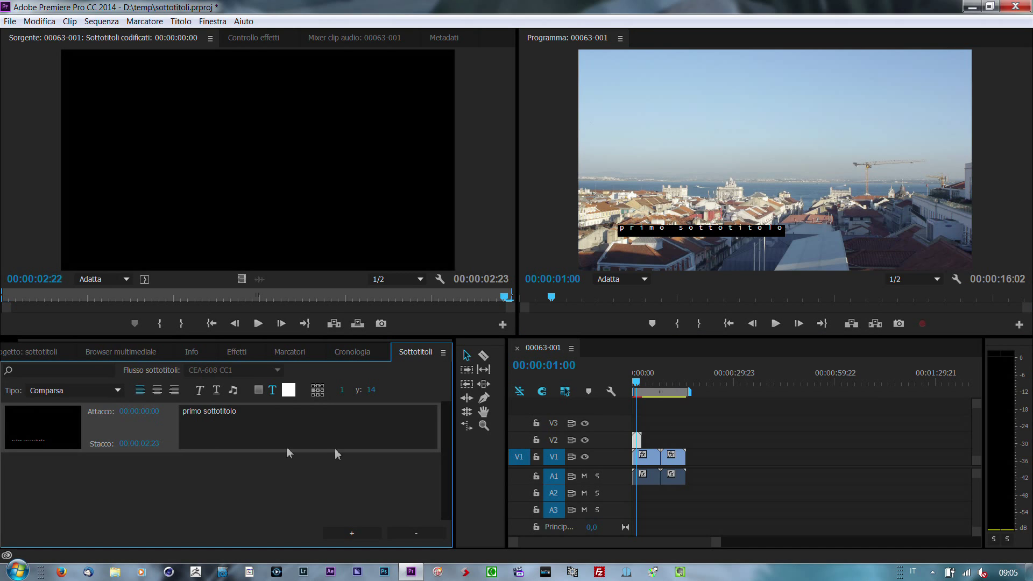
pyautogui.click(143, 448)
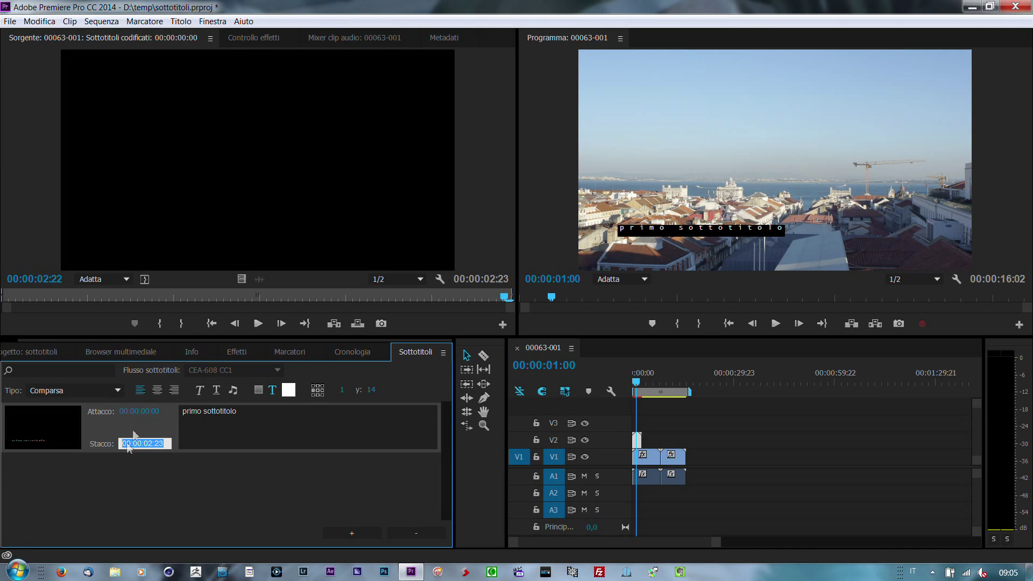
pyautogui.click(140, 413)
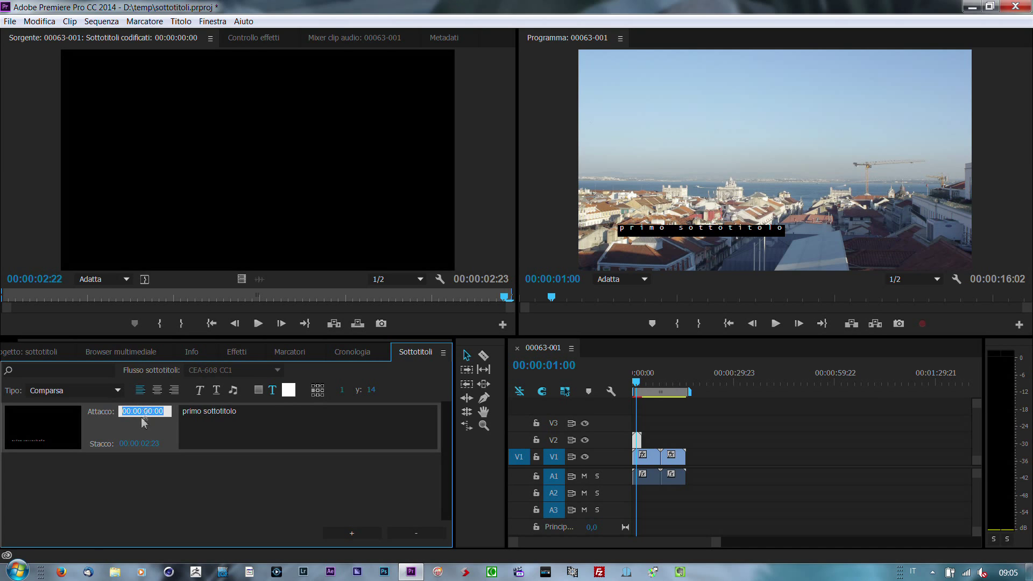
pyautogui.click(152, 411)
pyautogui.write('1')
pyautogui.click(151, 446)
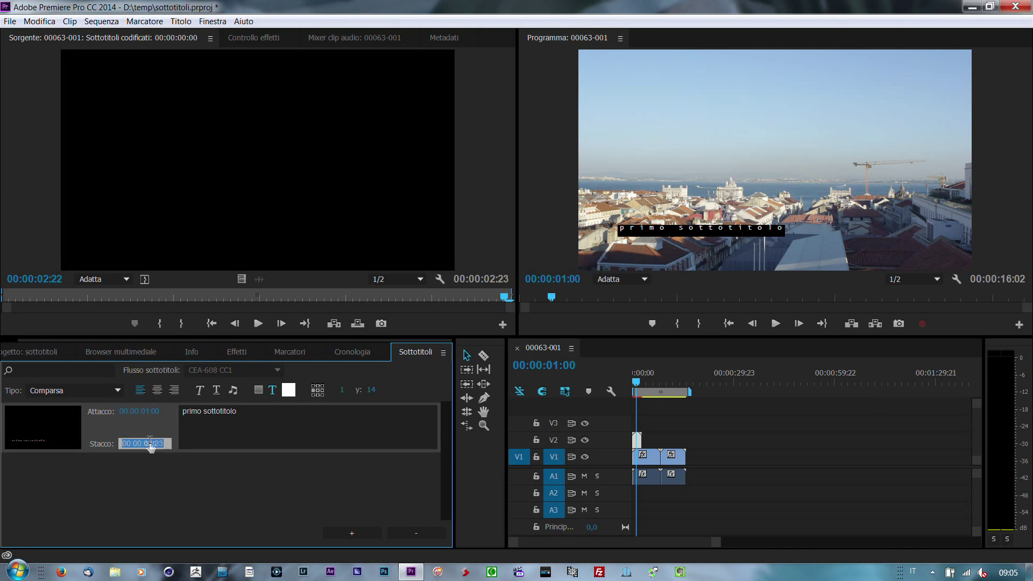
pyautogui.click(150, 444)
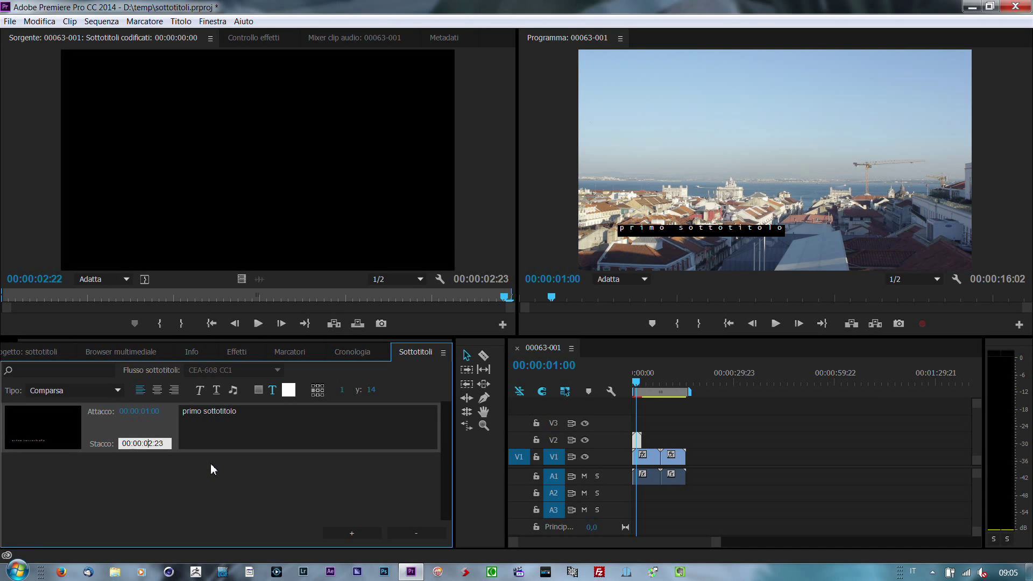
pyautogui.press('BackSpace')
pyautogui.write('4')
pyautogui.click(238, 435)
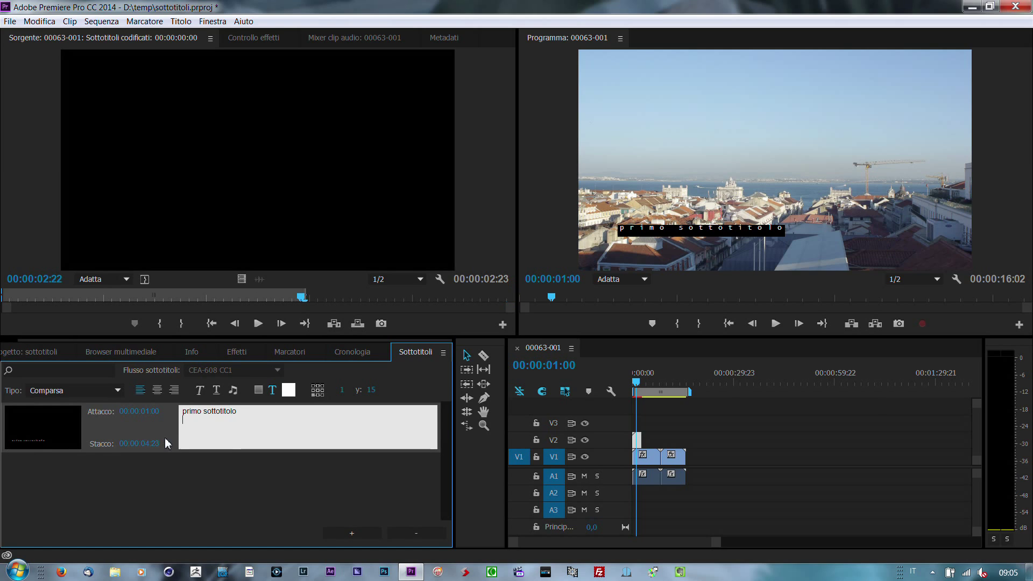
# Add the line 'seconda riga', centre-align the caption and nudge it right to x 18
pyautogui.click(158, 390)
pyautogui.write('seconda riga')
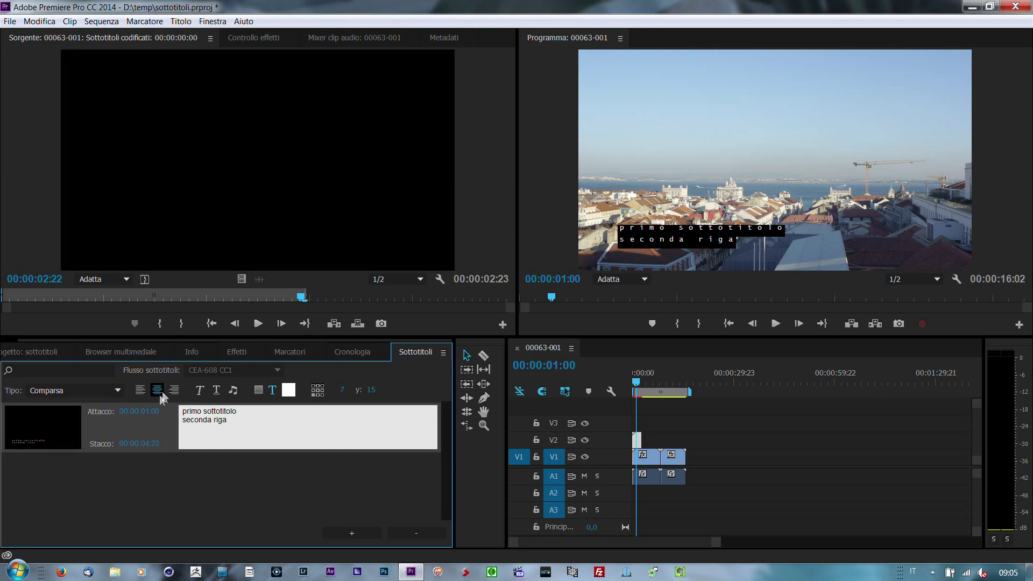
pyautogui.tripleClick(242, 422)
pyautogui.click(230, 460)
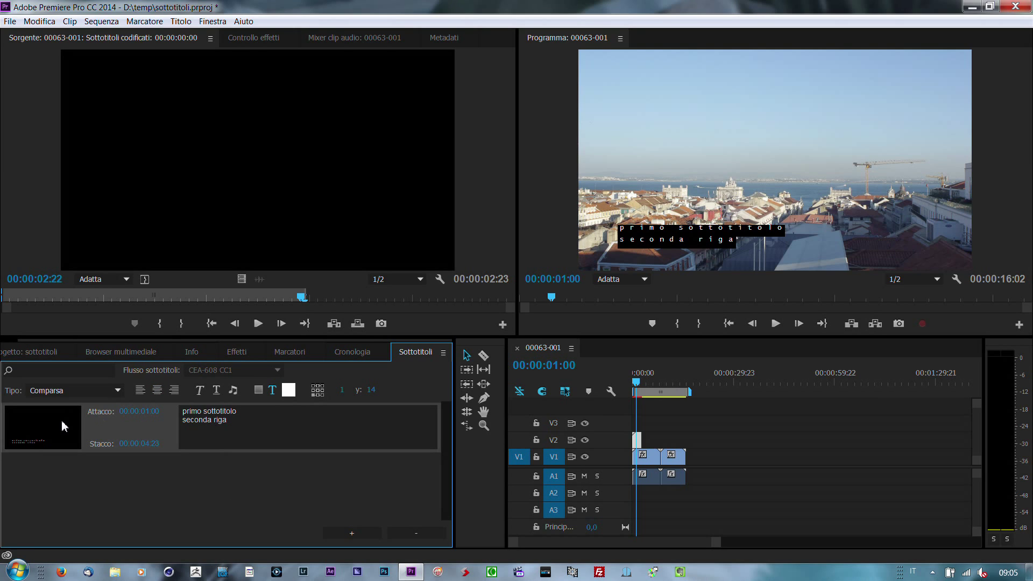
pyautogui.click(157, 390)
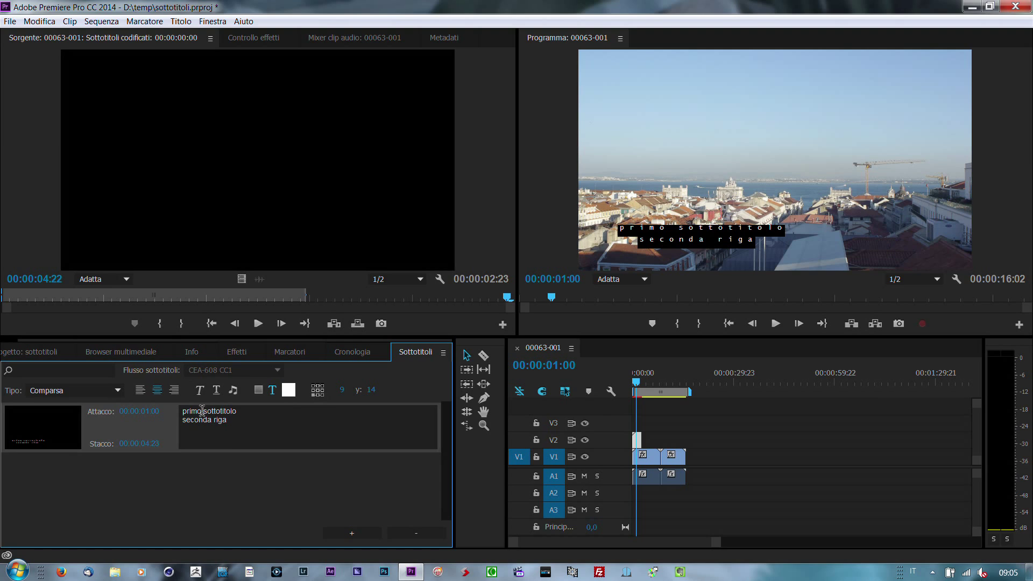
pyautogui.moveTo(343, 394); pyautogui.dragTo(428, 406)
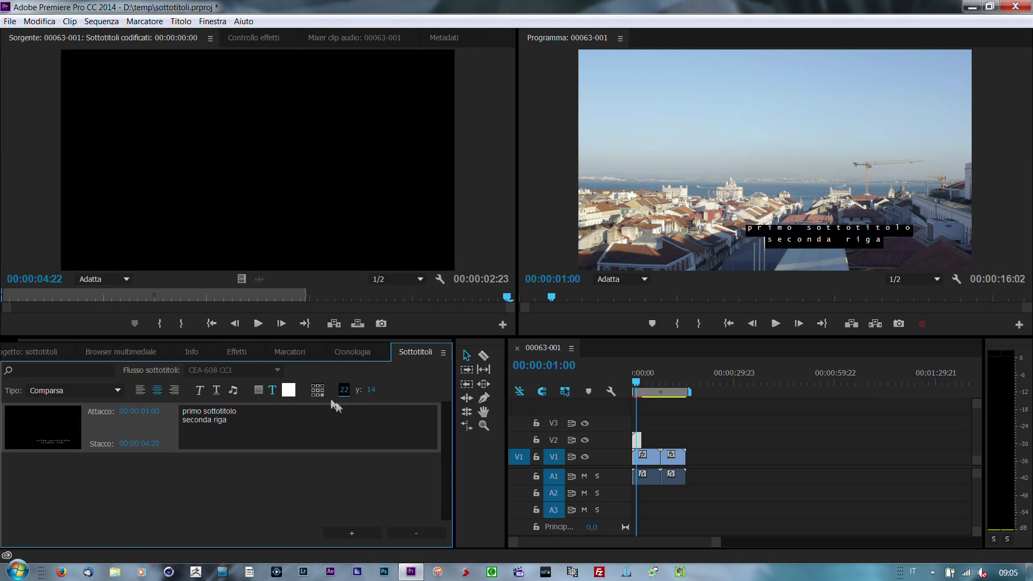
pyautogui.moveTo(344, 391); pyautogui.dragTo(338, 393)
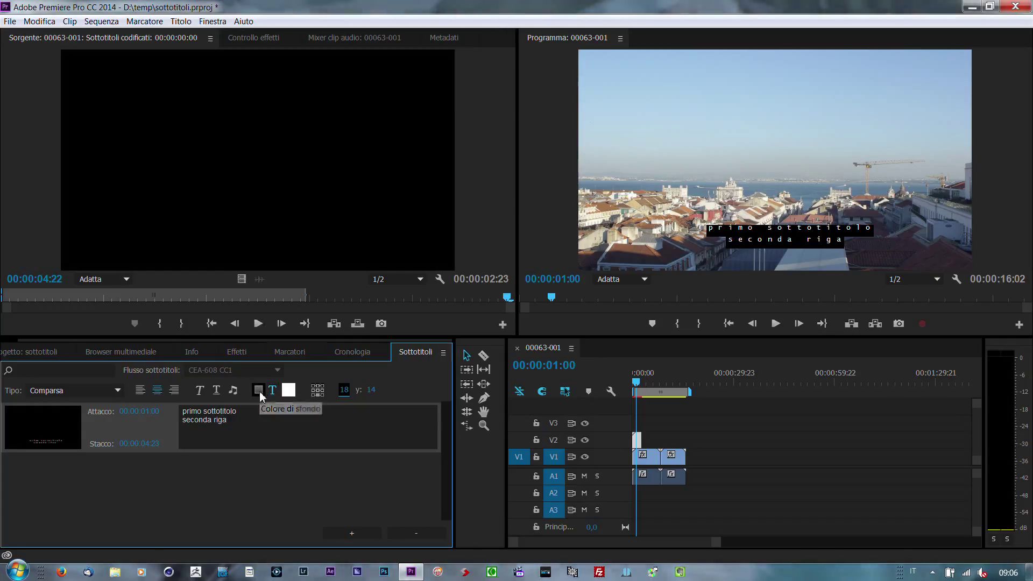
# Try semi-transparent, fully transparent and opaque caption background opacities
pyautogui.click(259, 391)
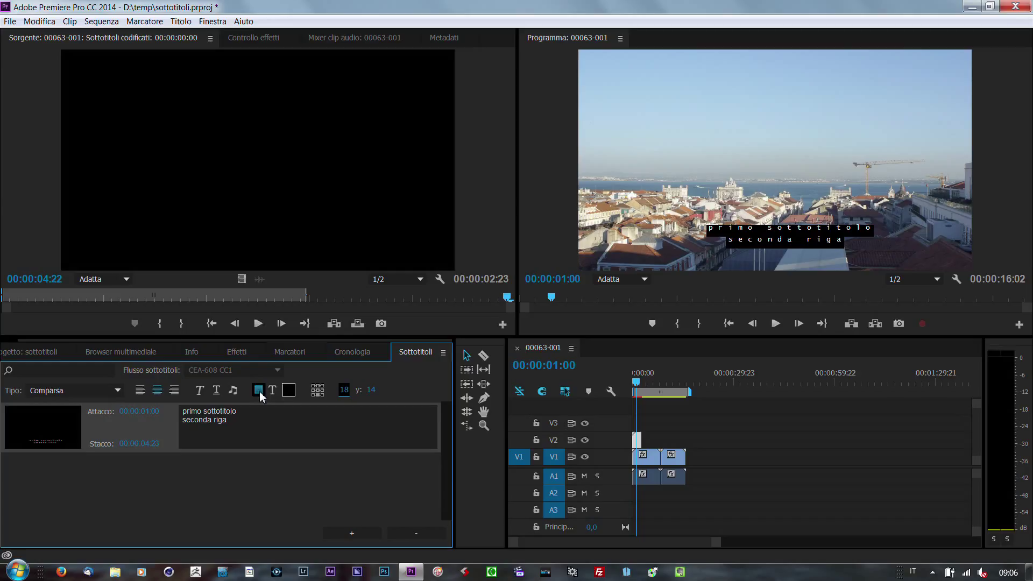
pyautogui.click(291, 391)
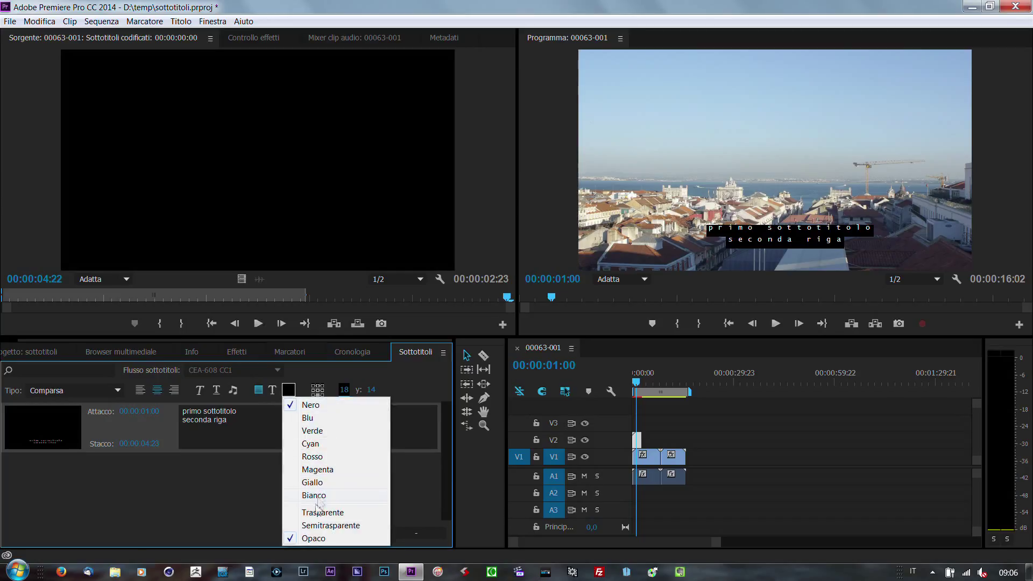
pyautogui.click(310, 527)
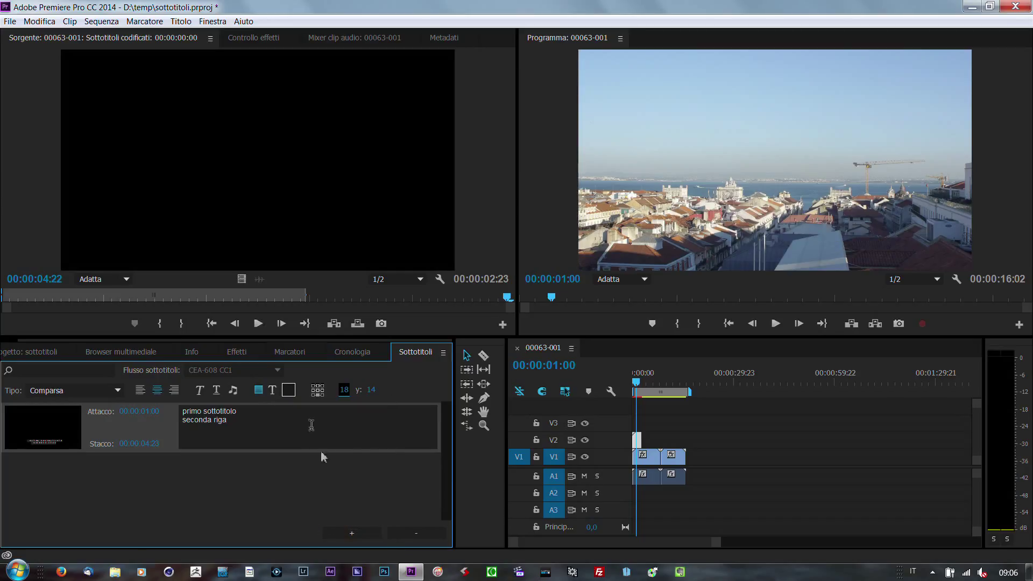
pyautogui.click(291, 389)
pyautogui.click(323, 512)
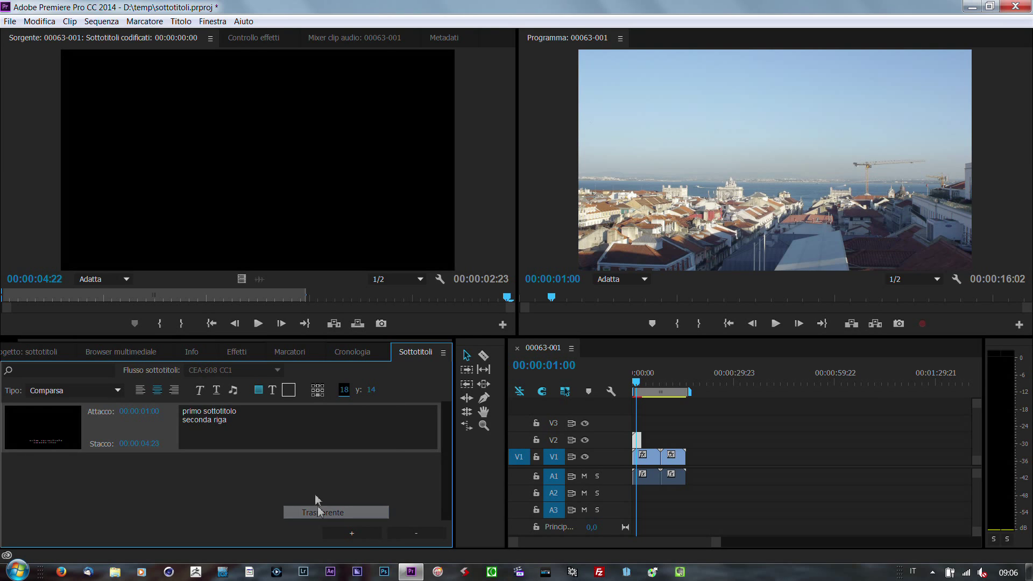
pyautogui.click(289, 390)
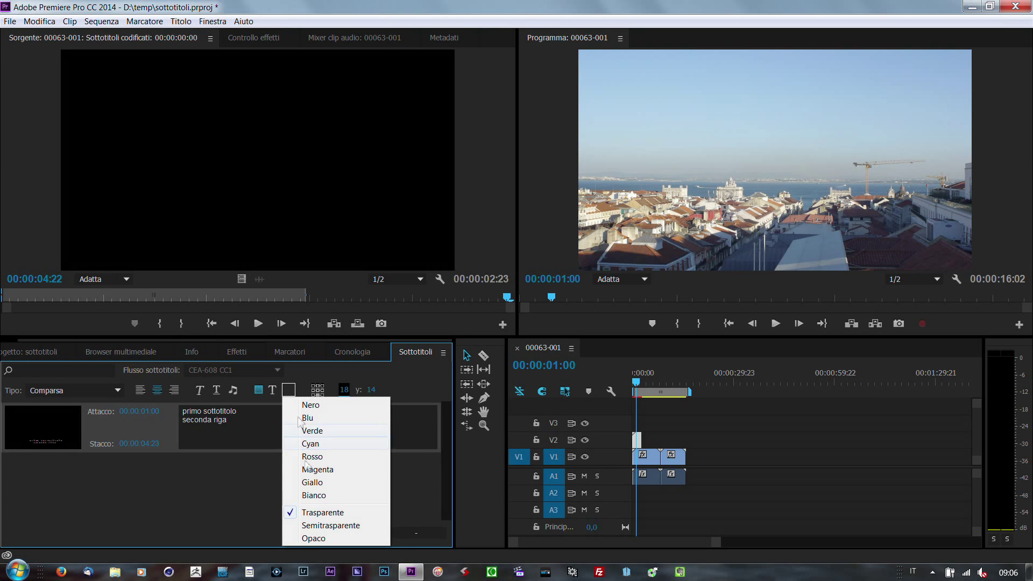
pyautogui.click(315, 538)
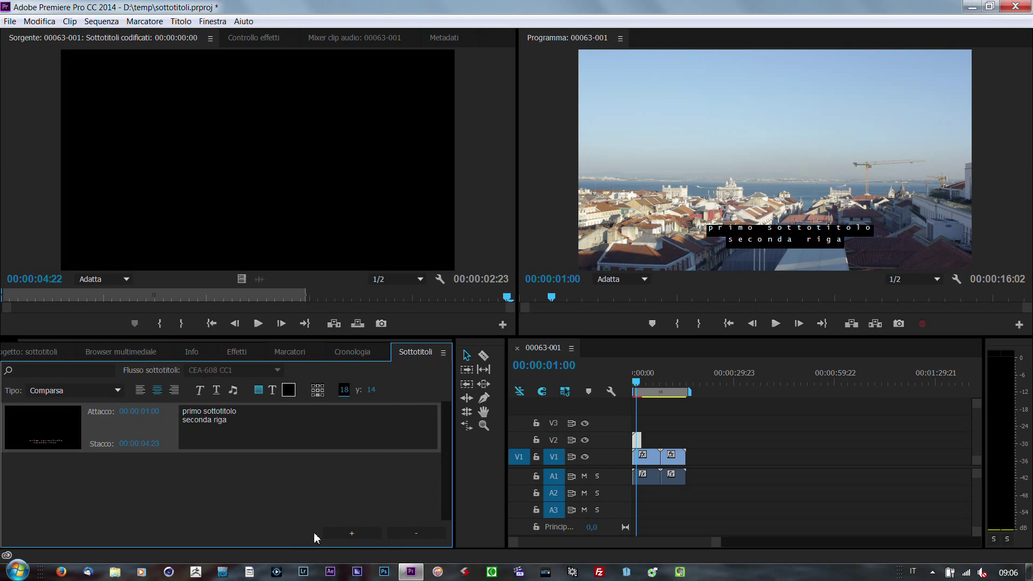
# Try a semi-transparent blue caption background, switch back to black, and play to preview
pyautogui.click(289, 392)
pyautogui.click(305, 418)
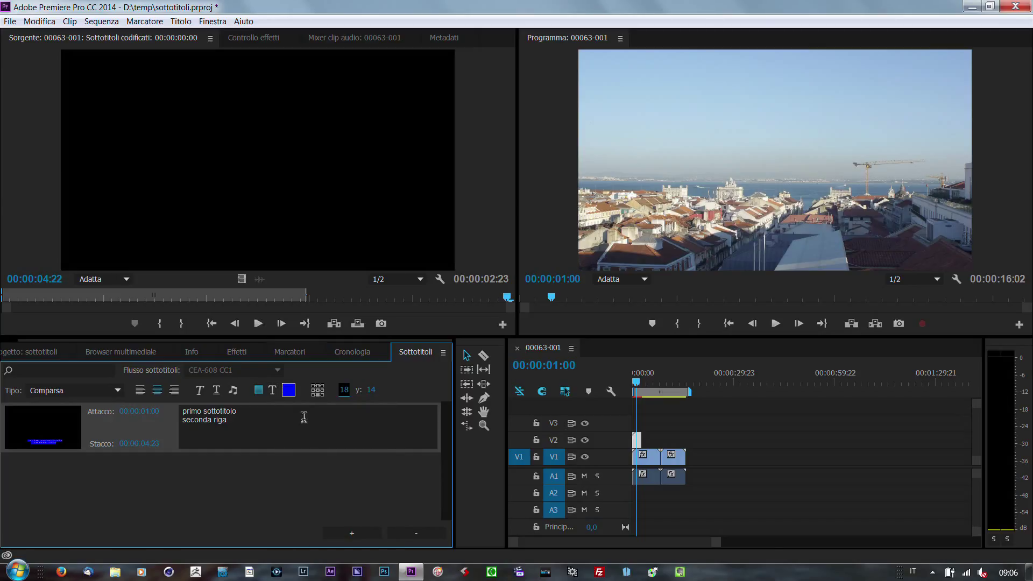
pyautogui.moveTo(637, 381); pyautogui.dragTo(640, 384)
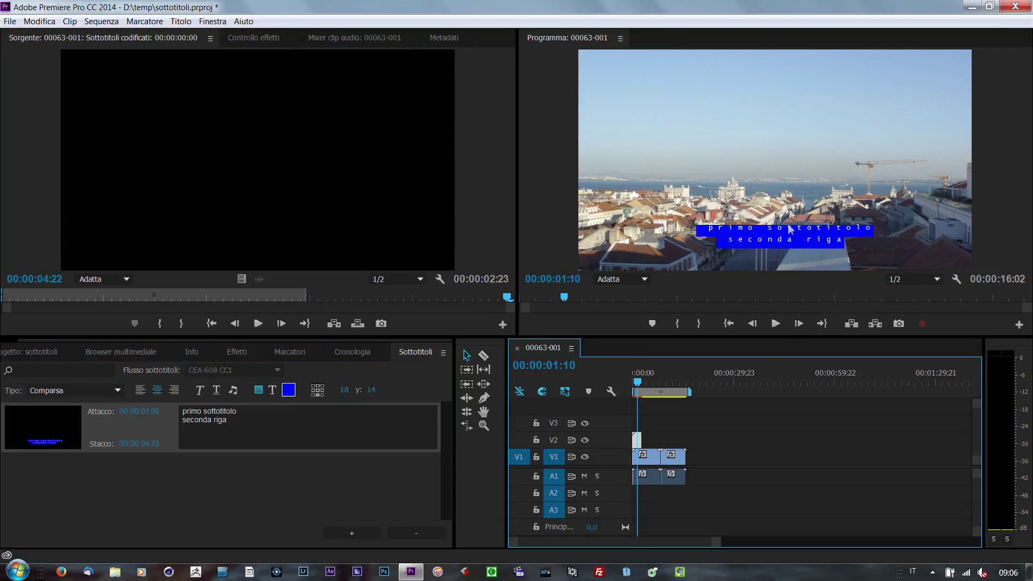
pyautogui.click(289, 390)
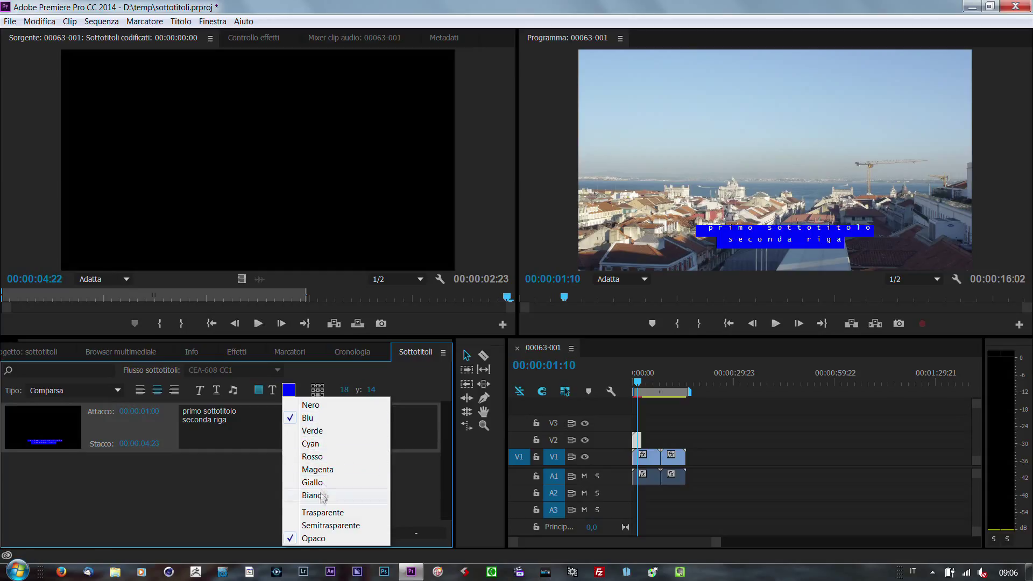
pyautogui.click(316, 526)
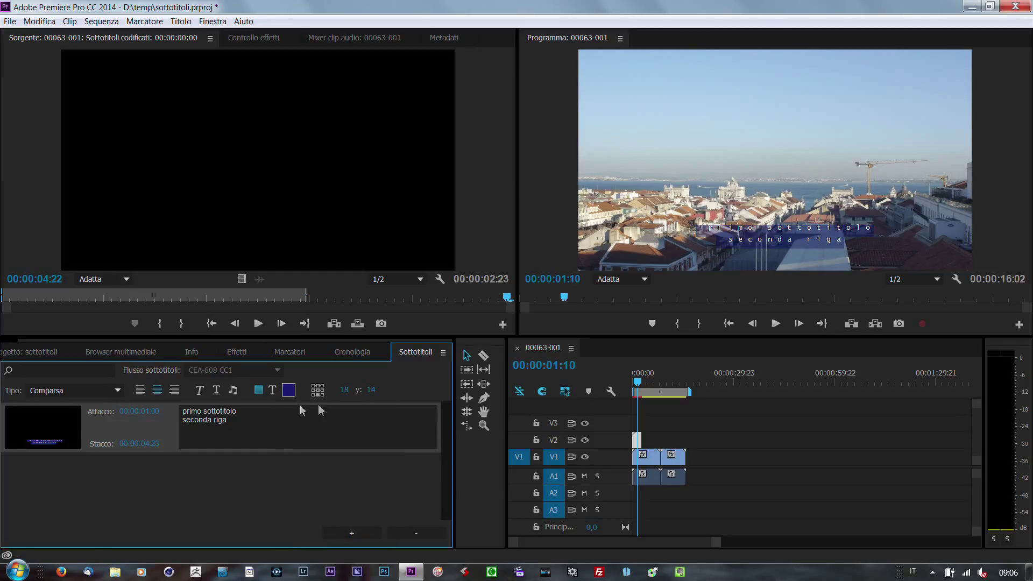
pyautogui.click(289, 398)
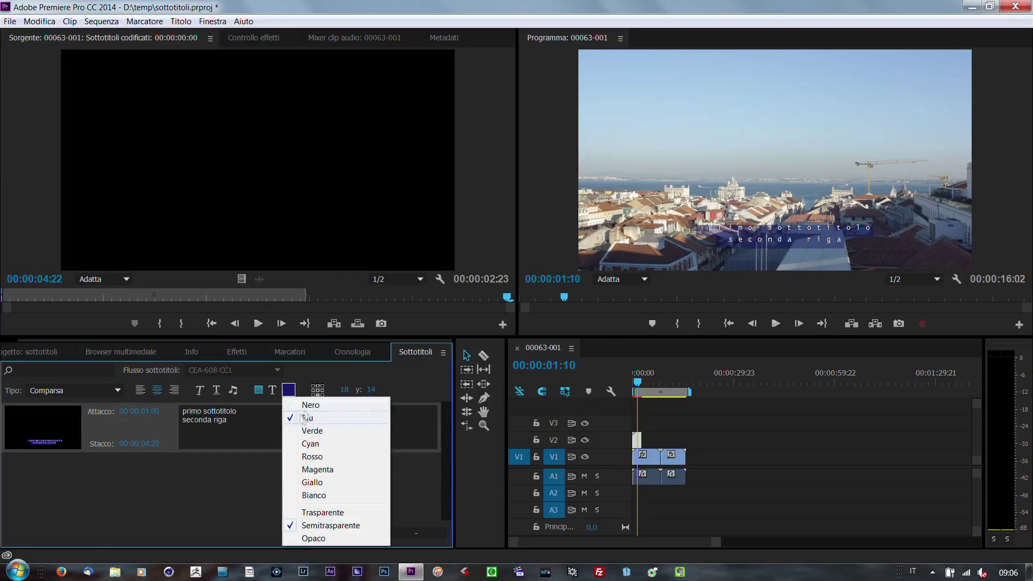
pyautogui.click(309, 404)
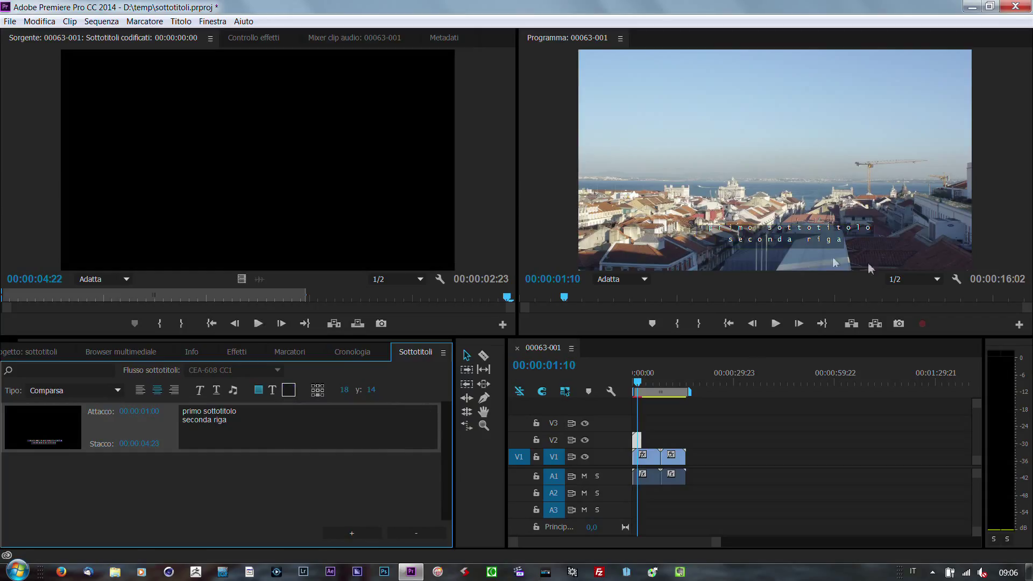
pyautogui.click(639, 383)
pyautogui.press('space')
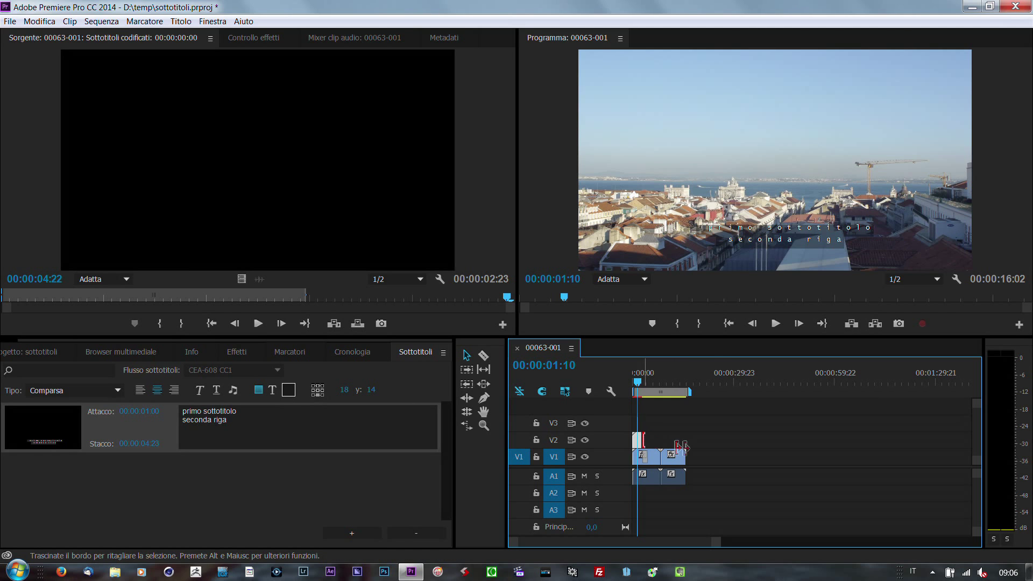
# With the playhead near three seconds, change the first caption's Out timecode to 00:00:03:10
pyautogui.moveTo(643, 440); pyautogui.dragTo(702, 440)
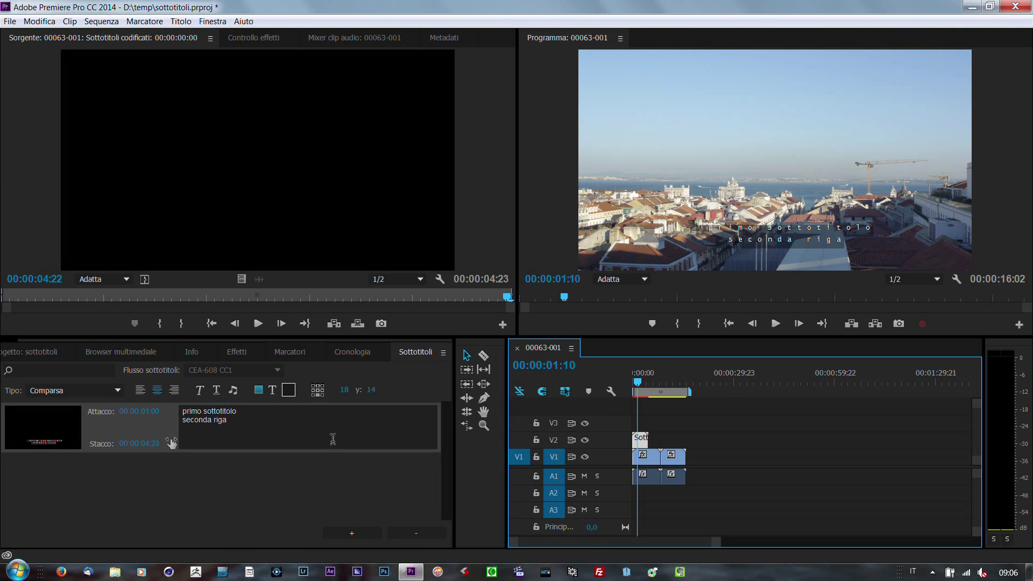
pyautogui.click(150, 445)
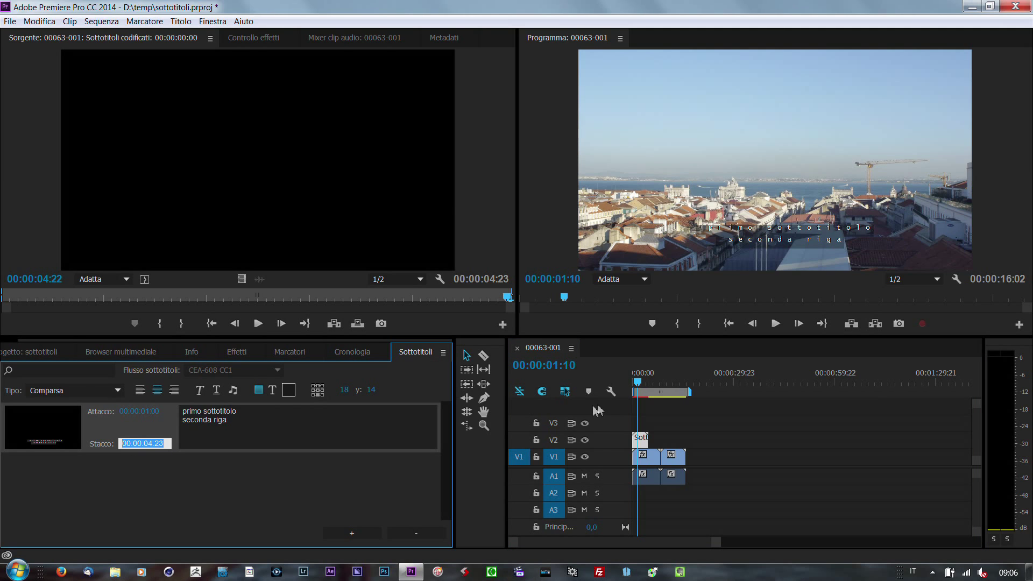
pyautogui.moveTo(638, 385); pyautogui.dragTo(644, 383)
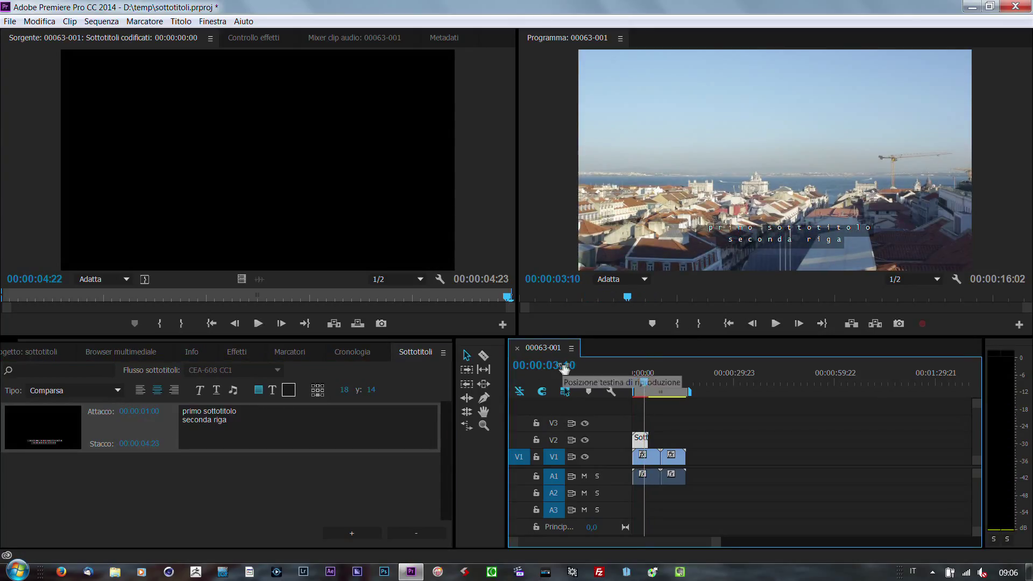
pyautogui.click(161, 444)
pyautogui.click(146, 443)
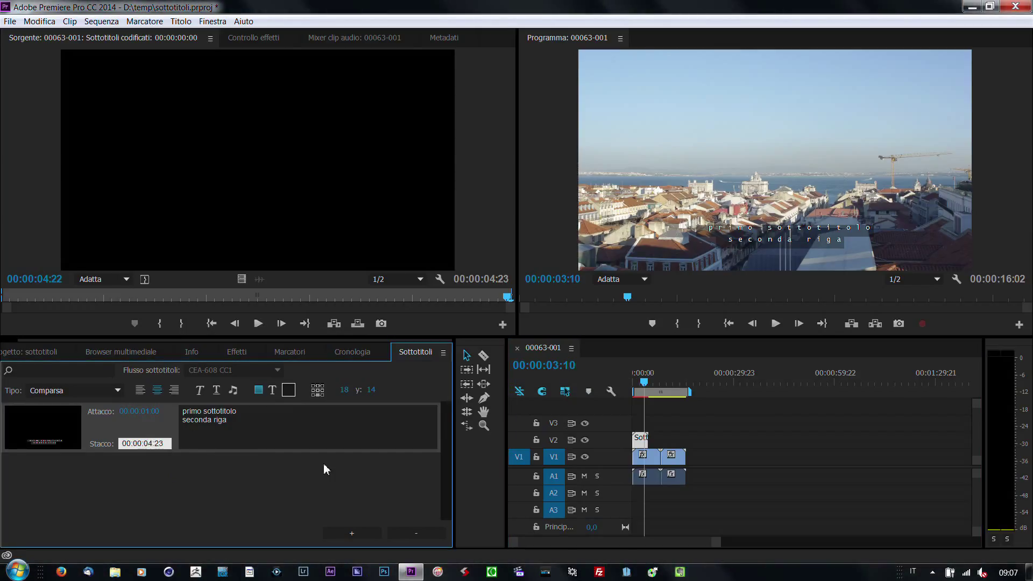
pyautogui.write('3')
pyautogui.press('Return')
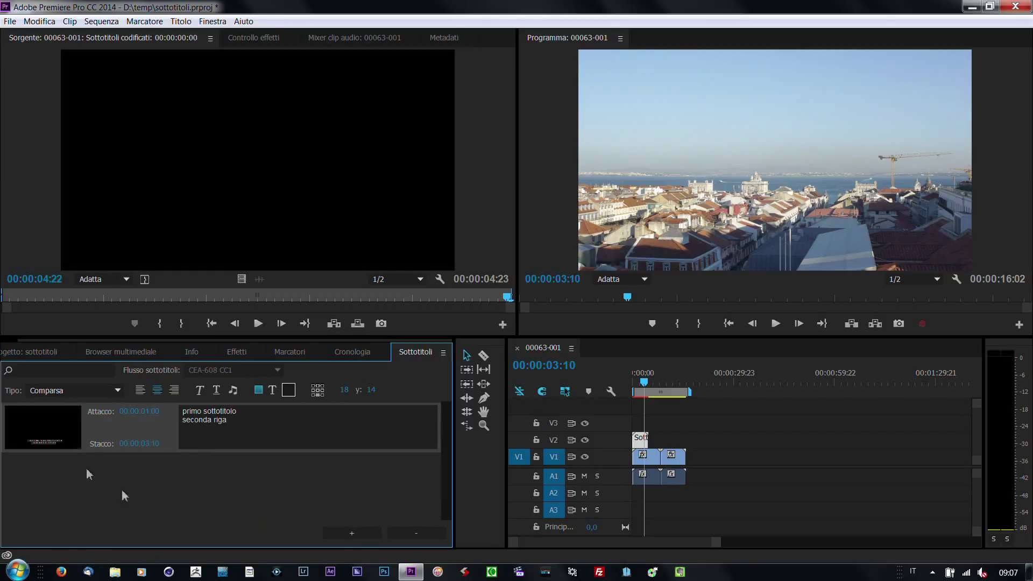
# Add a second caption reading 'secondo sottotitolo' ending at 00:00:14:09
pyautogui.click(352, 533)
pyautogui.click(291, 490)
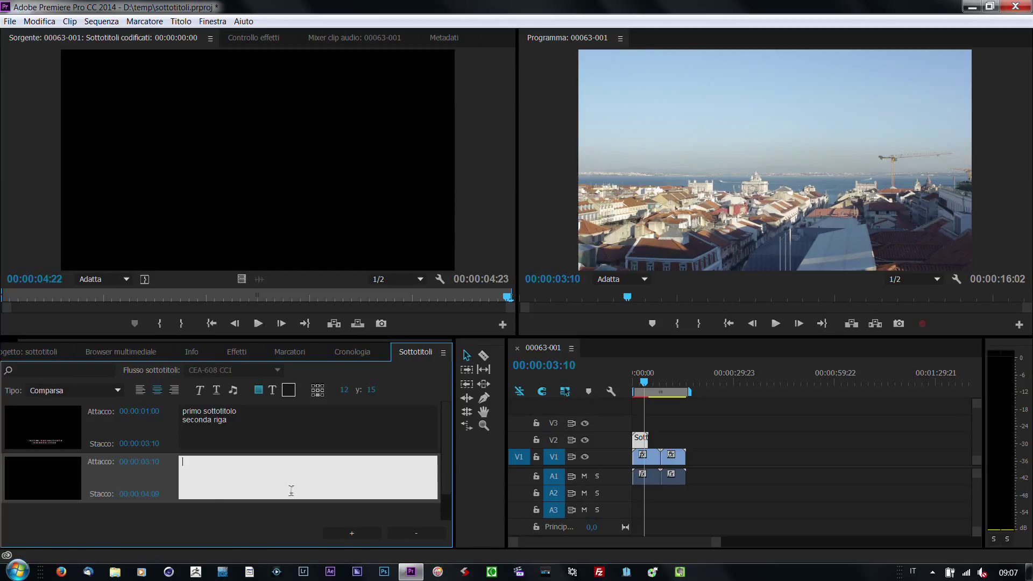
pyautogui.write('secondo ')
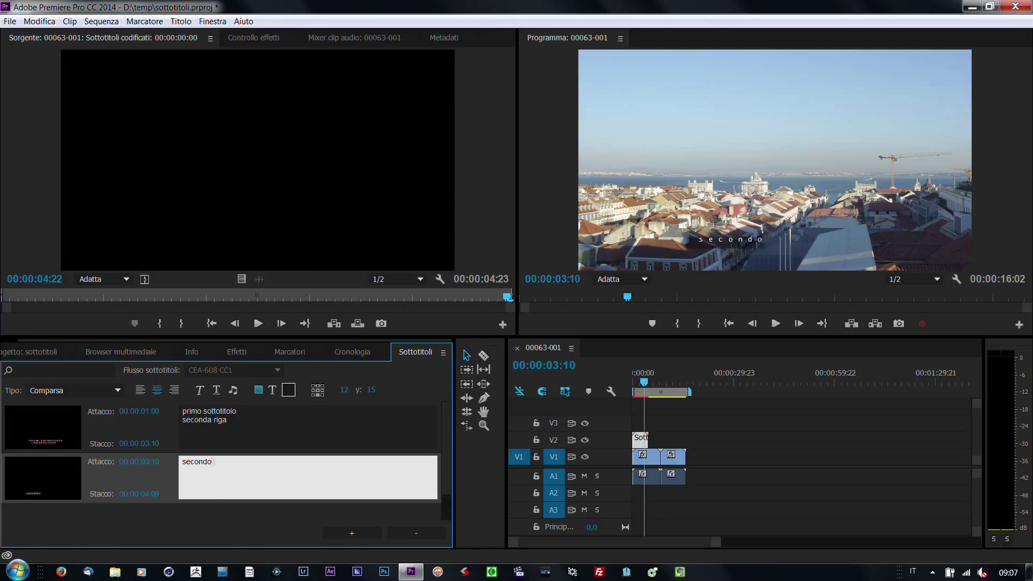
pyautogui.write('sottotitolo')
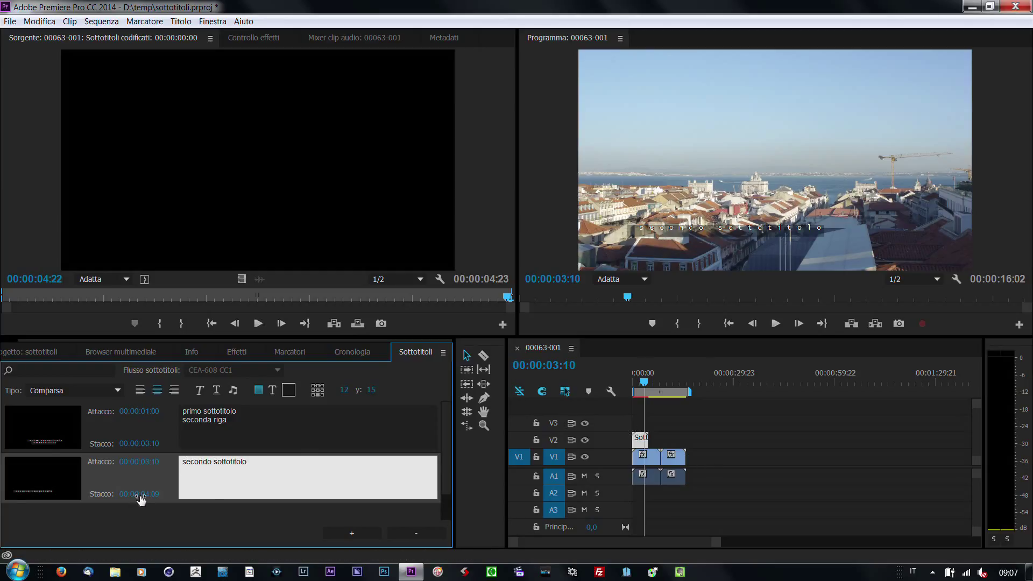
pyautogui.click(140, 496)
pyautogui.write('1409')
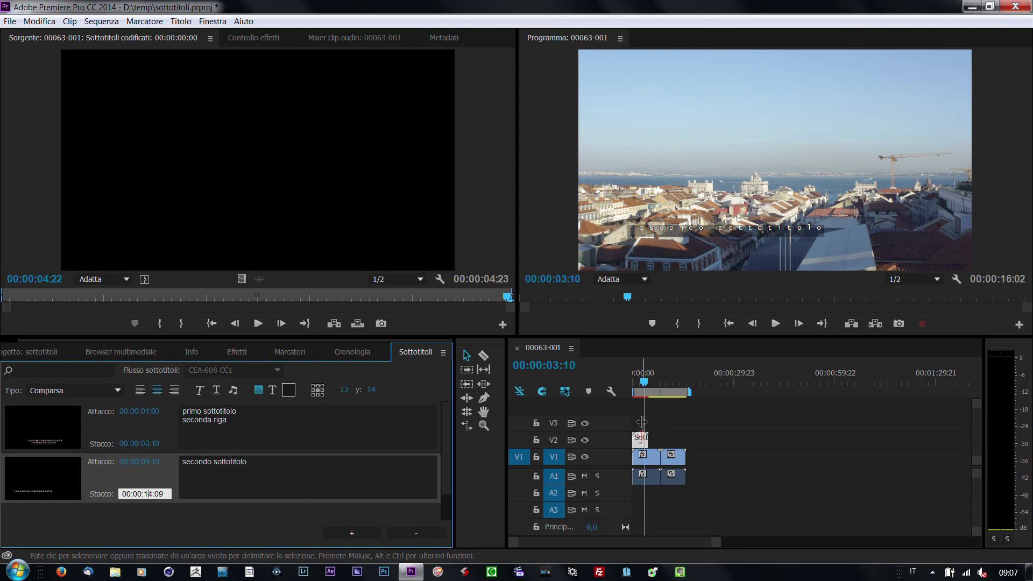
pyautogui.click(254, 528)
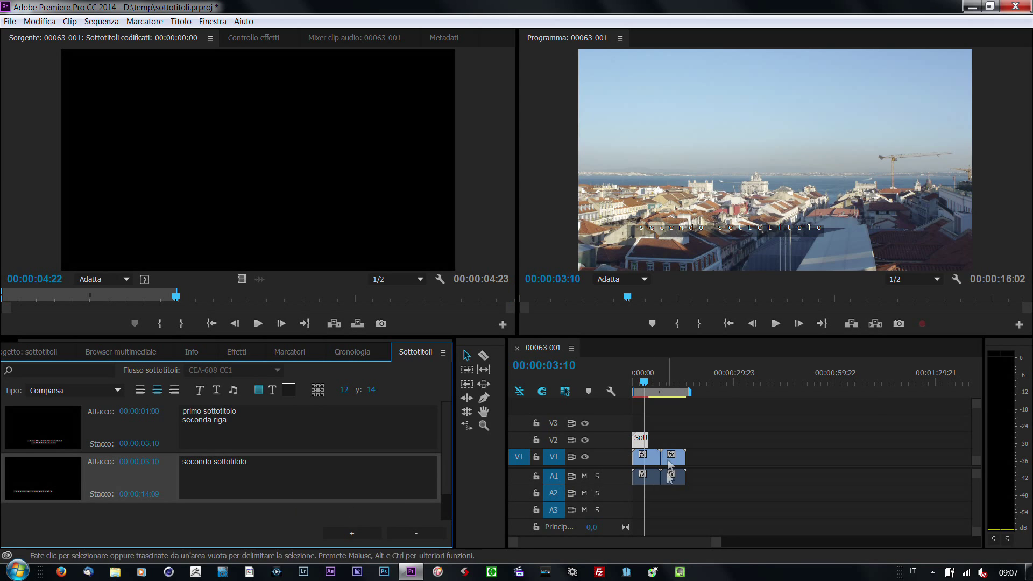
# Lengthen the V2 caption clip to cover the second caption and preview it
pyautogui.moveTo(647, 437); pyautogui.dragTo(679, 438)
pyautogui.click(668, 382)
pyautogui.moveTo(669, 385); pyautogui.dragTo(671, 383)
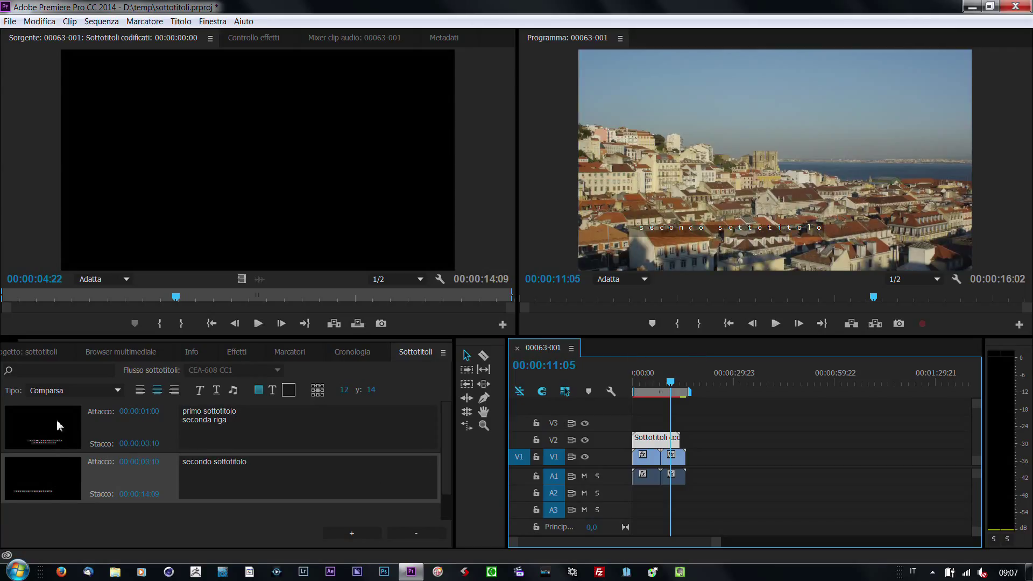
# Shift 'secondo sottotitolo' right from x 12 to 21, then return the playhead to the start
pyautogui.click(49, 438)
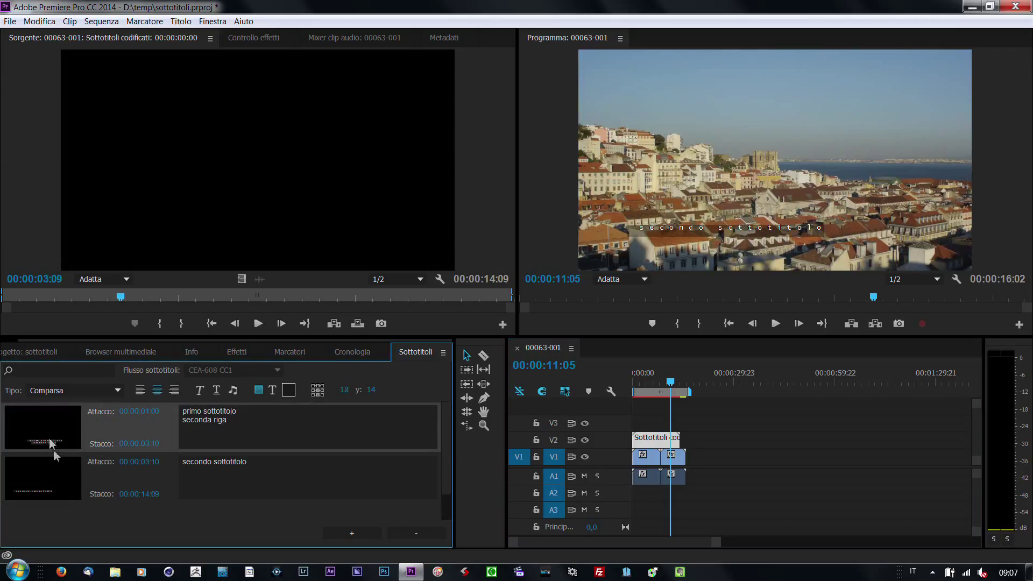
pyautogui.click(50, 482)
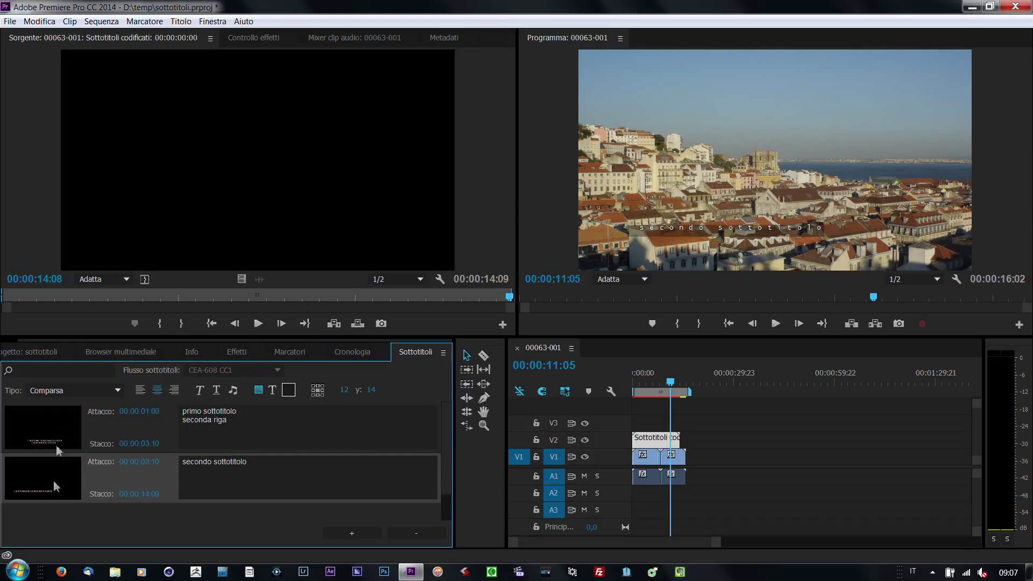
pyautogui.moveTo(343, 389); pyautogui.dragTo(380, 397)
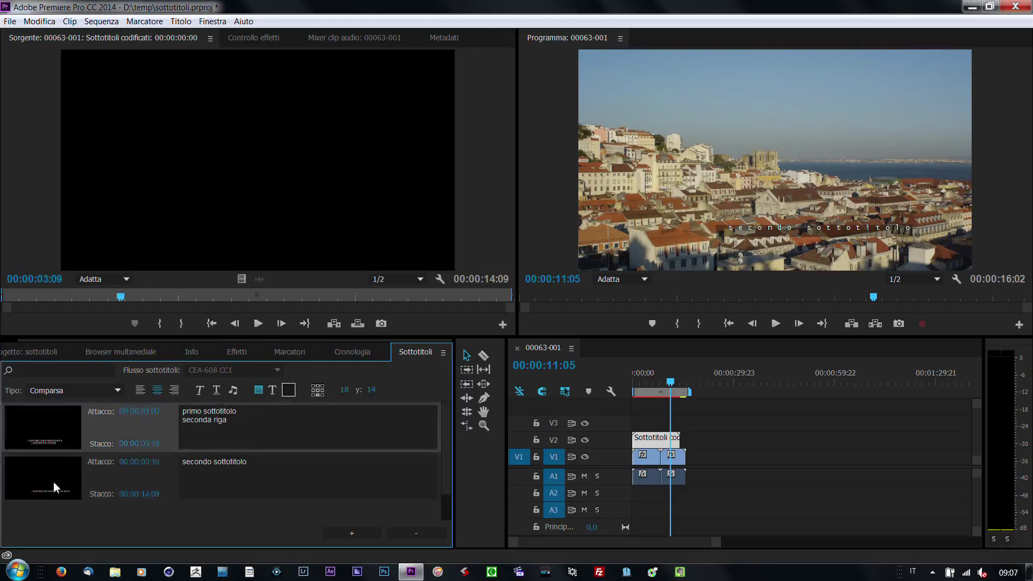
pyautogui.click(70, 450)
pyautogui.click(70, 472)
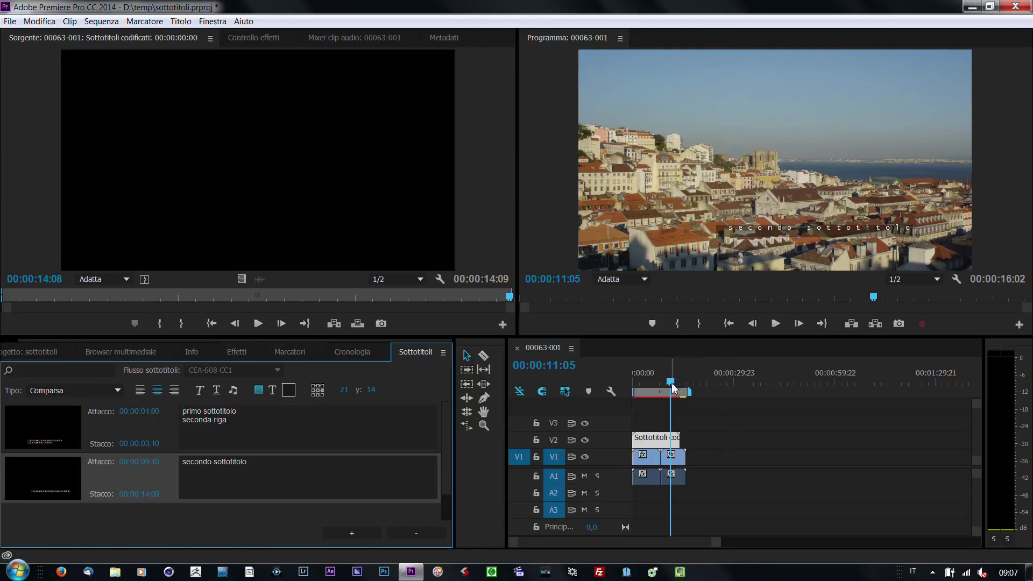
pyautogui.moveTo(672, 387)
pyautogui.mouseDown()
pyautogui.moveTo(630, 388)
pyautogui.moveTo(645, 383)
pyautogui.mouseUp()
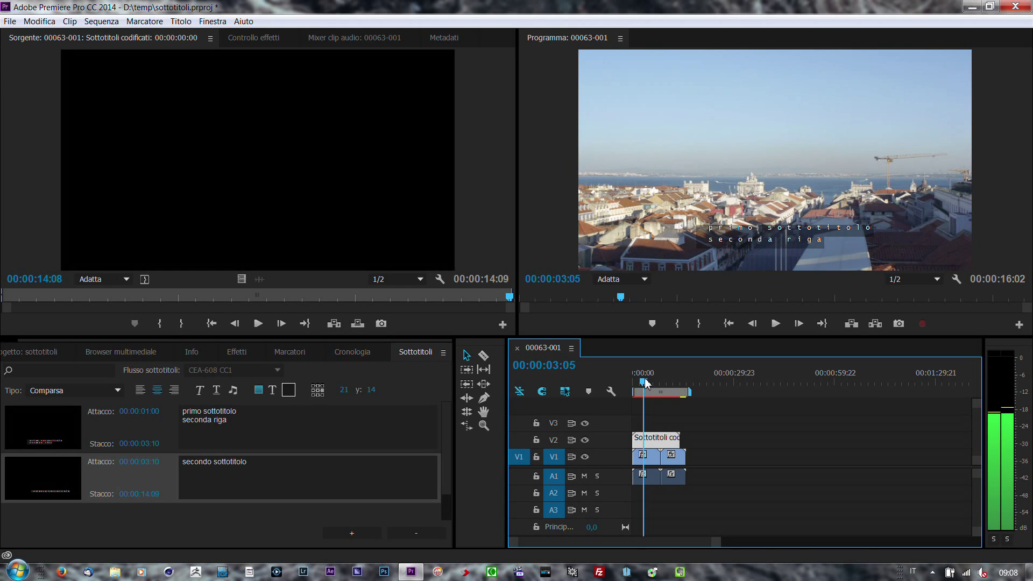
# Switch the second caption's Tipo from Comparsa to Disegno
pyautogui.click(70, 487)
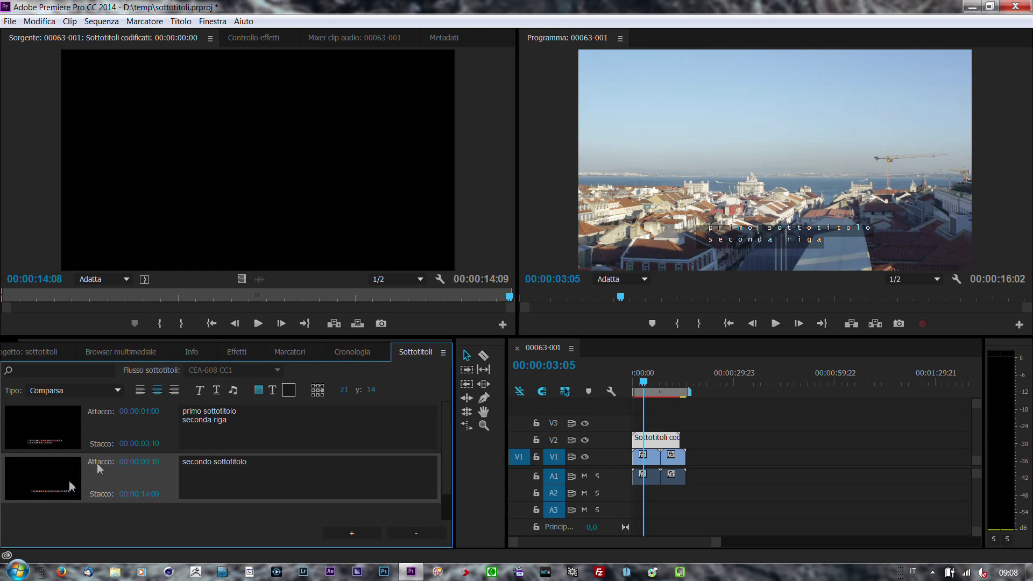
pyautogui.click(92, 390)
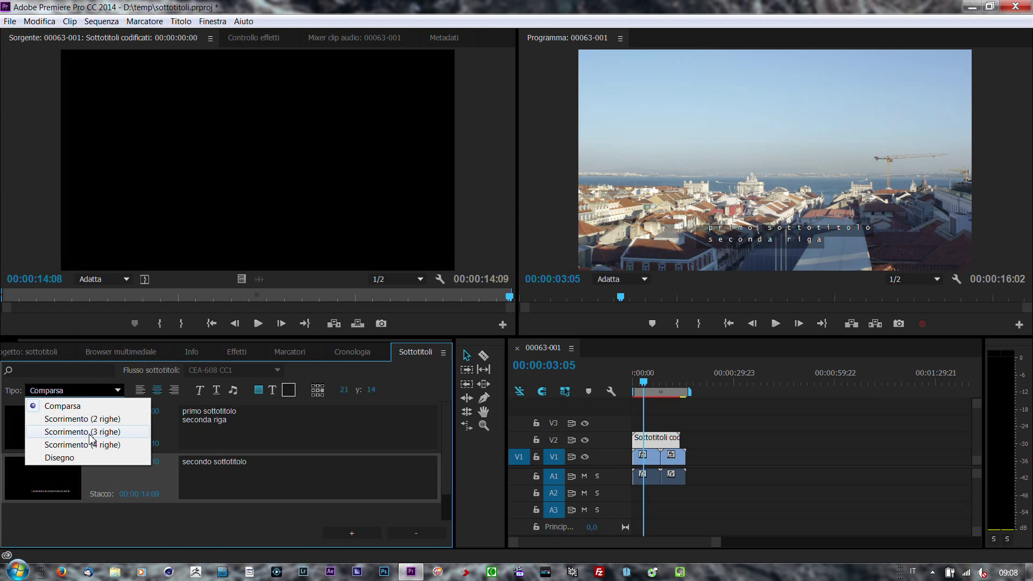
pyautogui.click(67, 458)
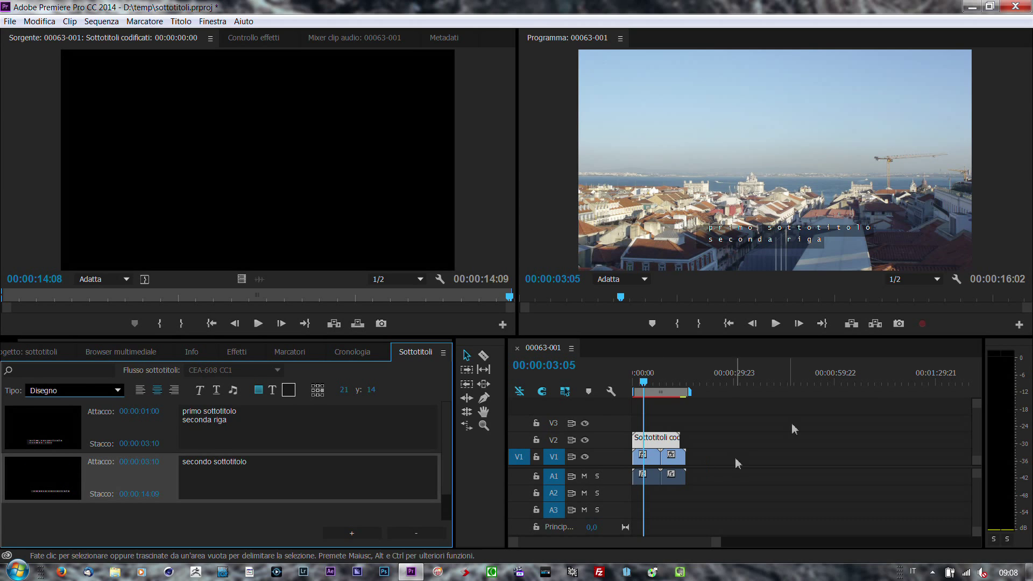
pyautogui.click(619, 279)
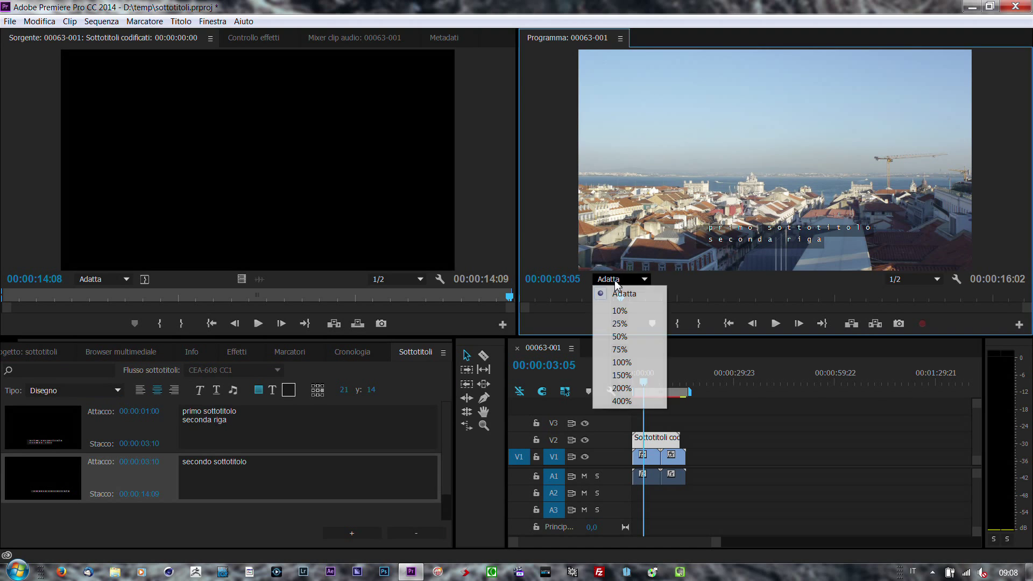
# Zoom the Program monitor to 100% and play until 'secondo sottotitolo' starts painting on
pyautogui.click(621, 362)
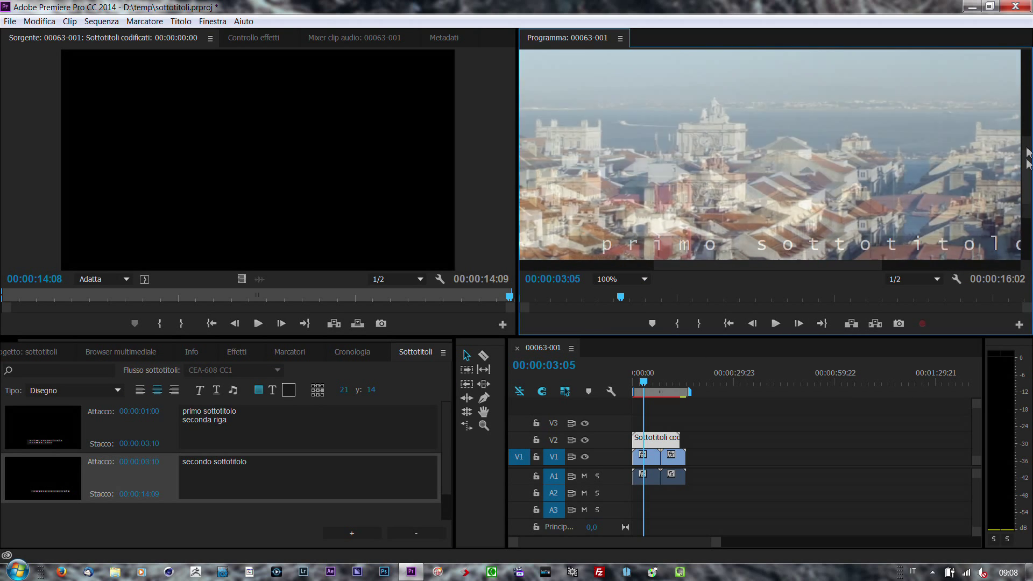
pyautogui.moveTo(1027, 154); pyautogui.dragTo(1027, 167)
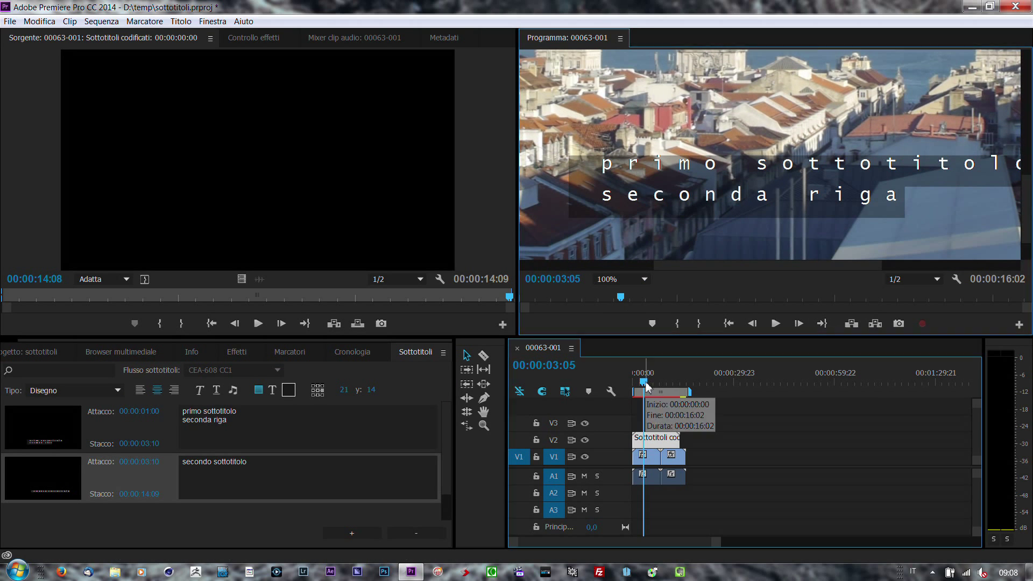
pyautogui.press('space')
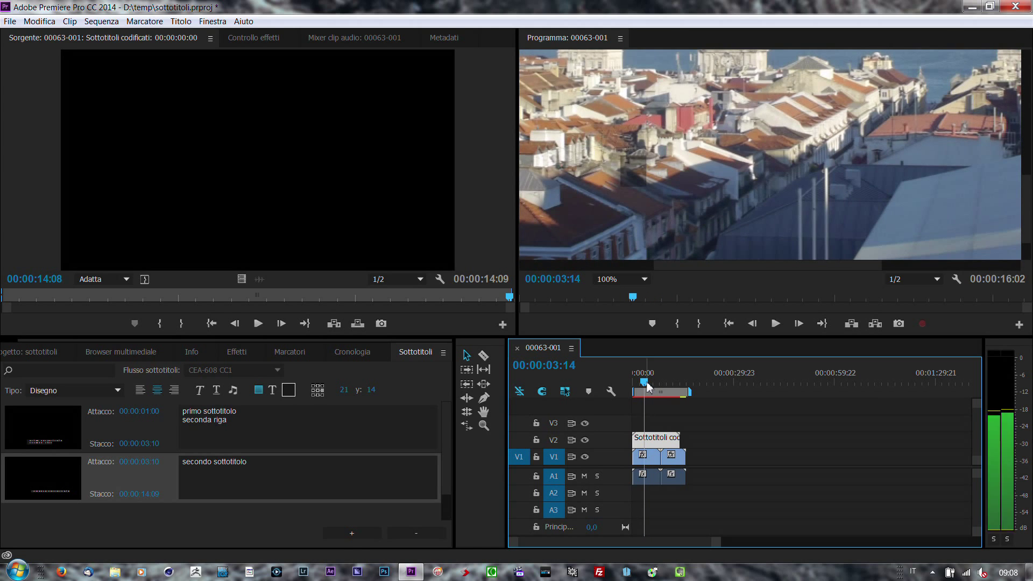
pyautogui.press('space')
pyautogui.press('space')
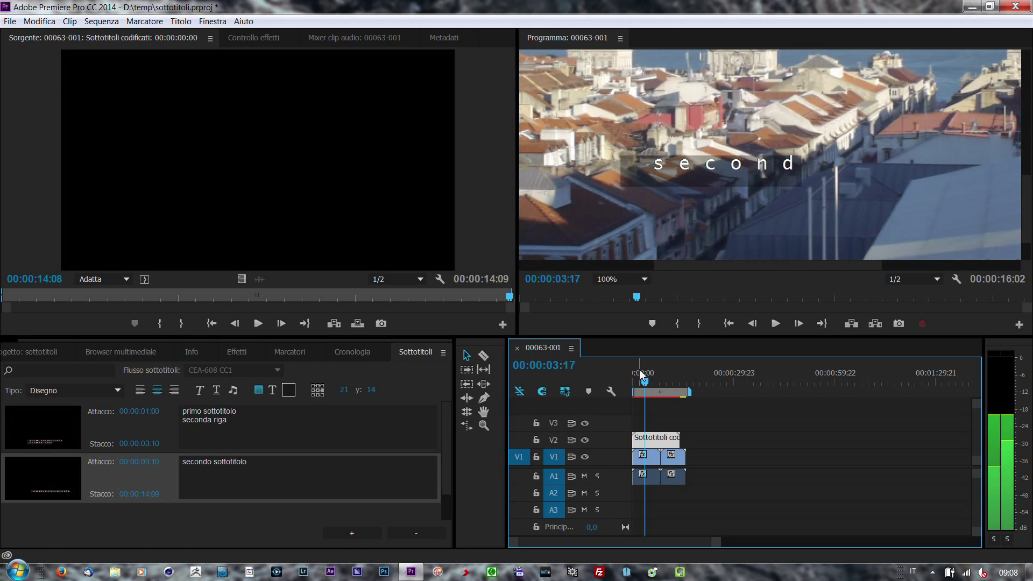